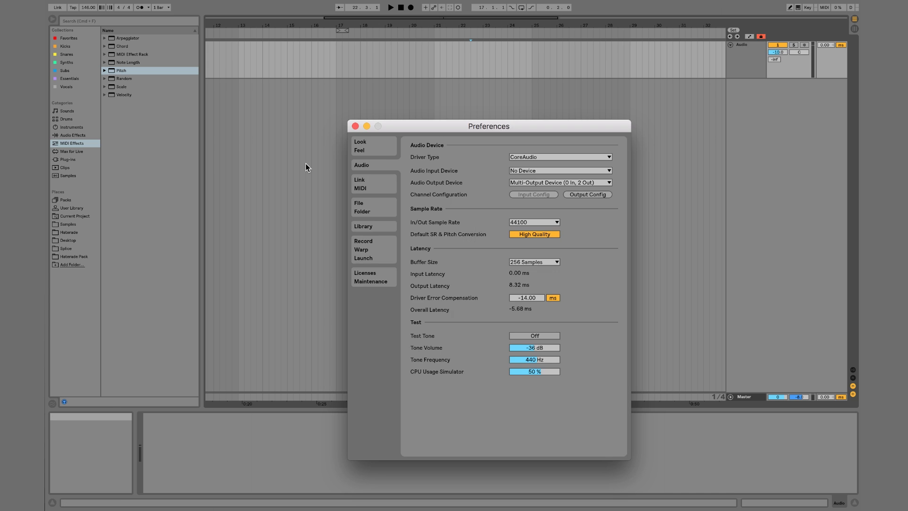
- Reposition the Preferences window and show the Look/Feel settings
{"action": "left_click_drag", "start_coordinate": [397, 126], "coordinate": [392, 104]}
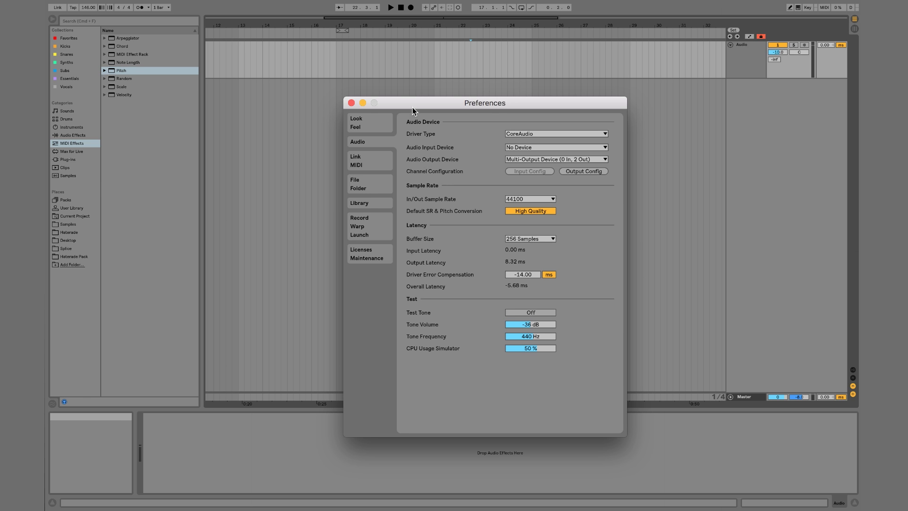
{"action": "left_click_drag", "start_coordinate": [411, 105], "coordinate": [385, 74]}
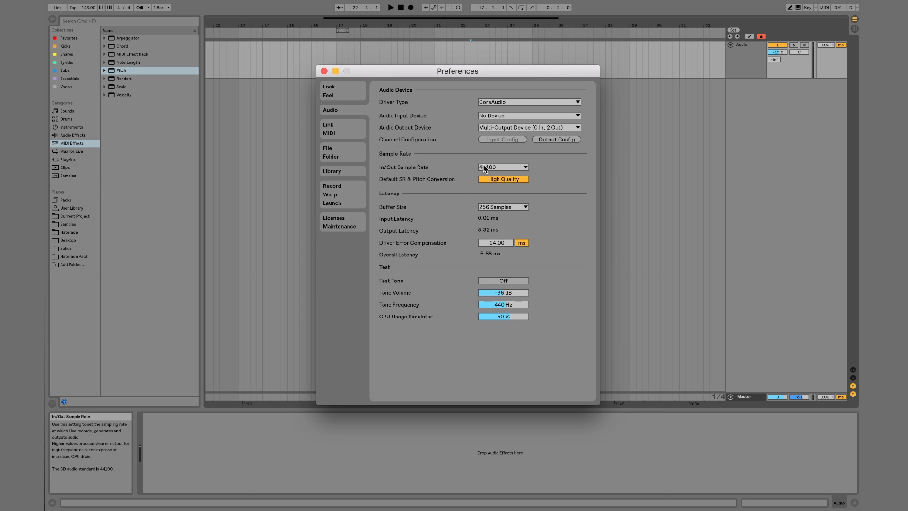
{"action": "left_click", "coordinate": [337, 95]}
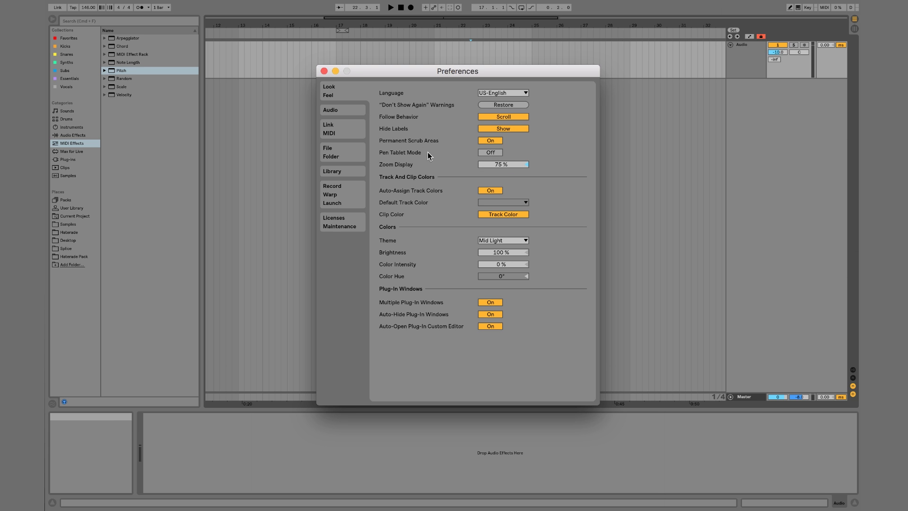
{"action": "left_click", "coordinate": [347, 107]}
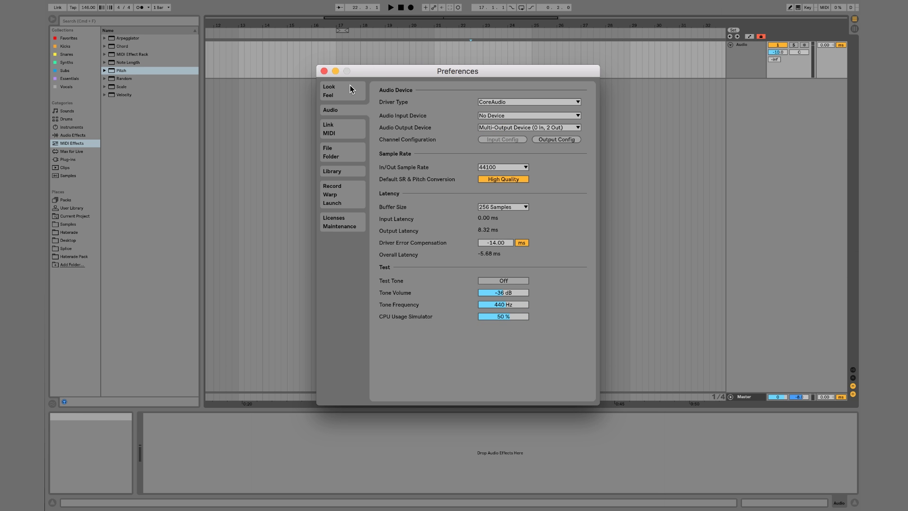
{"action": "left_click", "coordinate": [349, 86]}
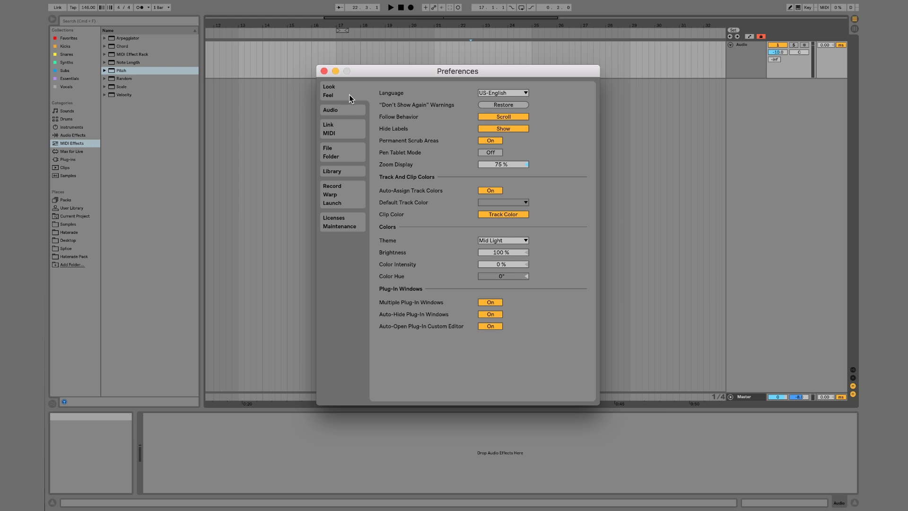
{"action": "left_click", "coordinate": [342, 108]}
{"action": "left_click", "coordinate": [351, 96]}
- Try the Zoom Display at 150 %, and set it back to 75 %
{"action": "key", "text": "Return"}
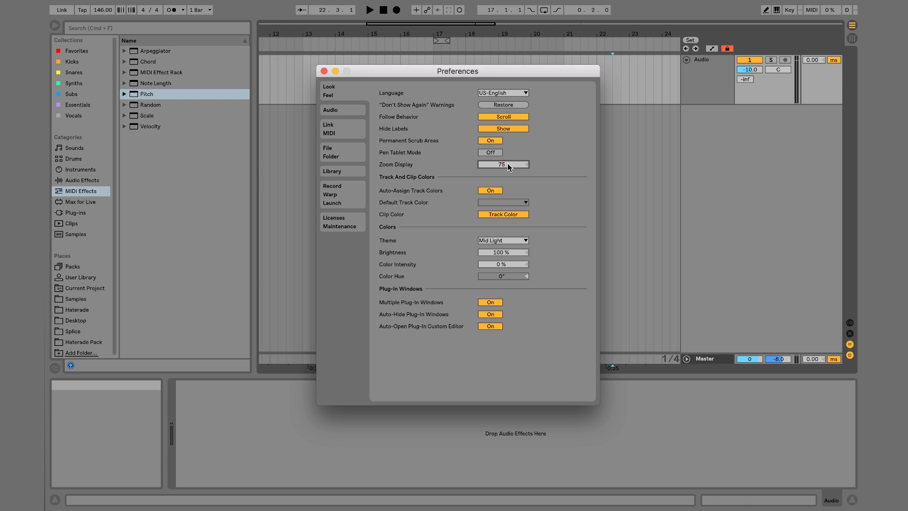
{"action": "key", "text": "Down"}
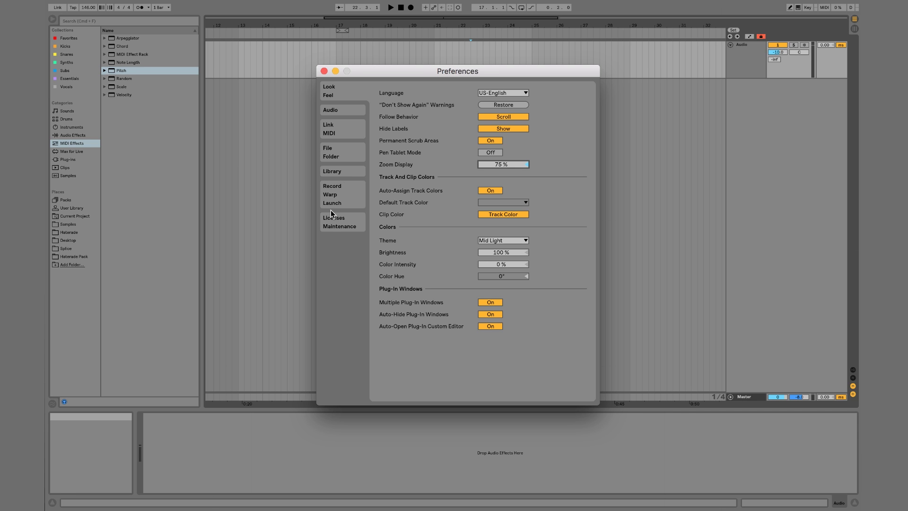
{"action": "type", "text": "1"}
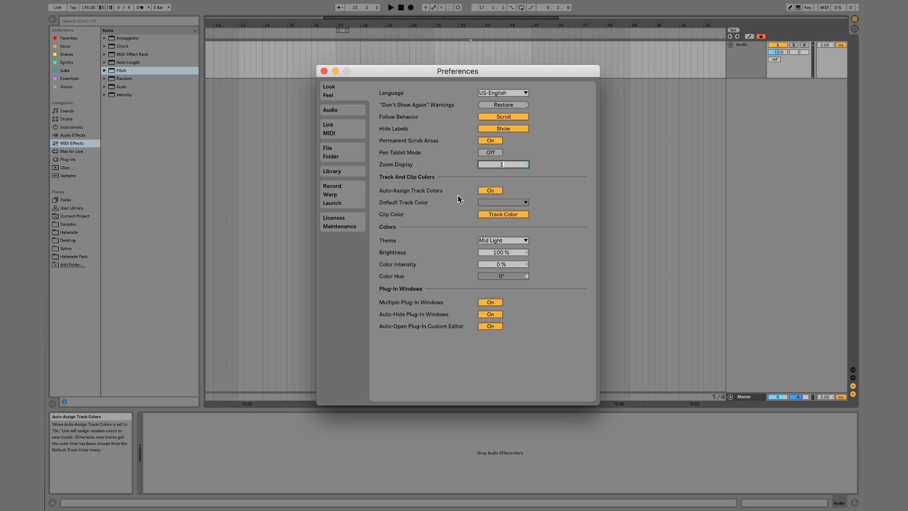
{"action": "type", "text": "50"}
{"action": "key", "text": "Return"}
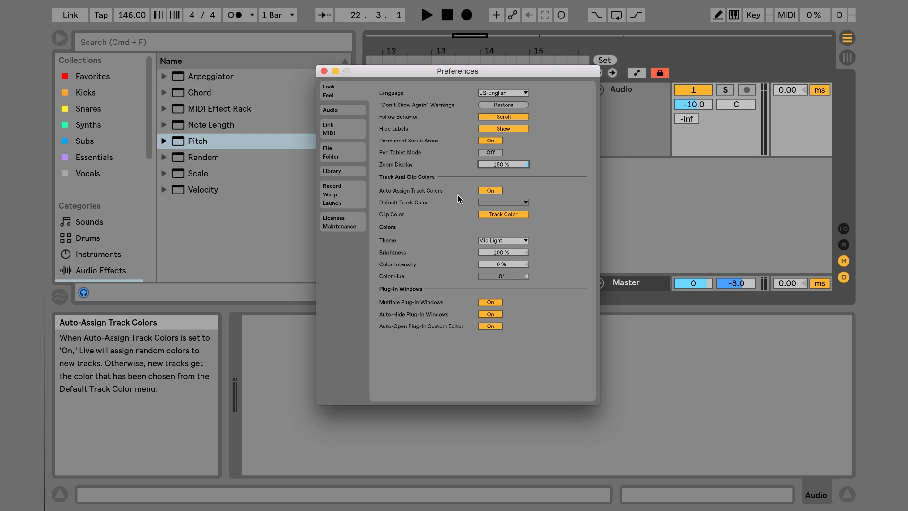
{"action": "type", "text": "75"}
{"action": "key", "text": "Return"}
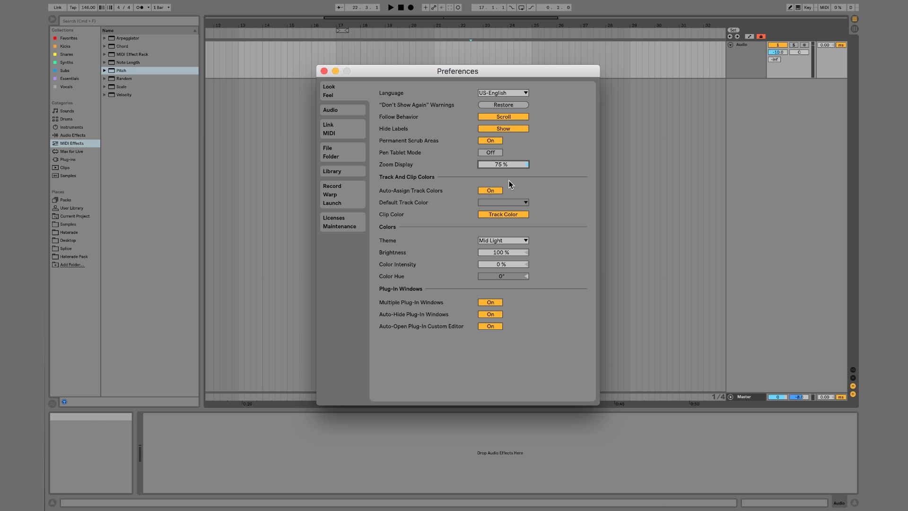
- Switch Auto-Assign Track Colors off, browse the available default track colors, and switch Auto-Assign back on
{"action": "left_click", "coordinate": [490, 190]}
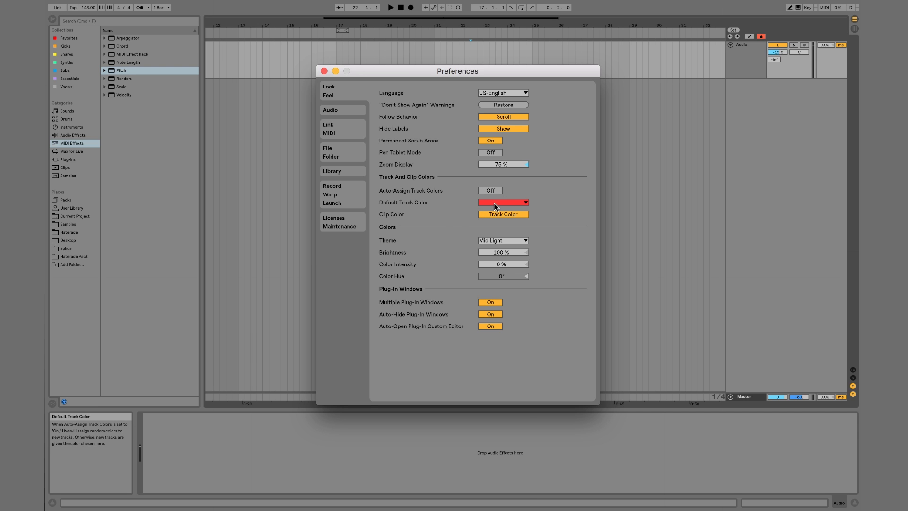
{"action": "left_click", "coordinate": [505, 203]}
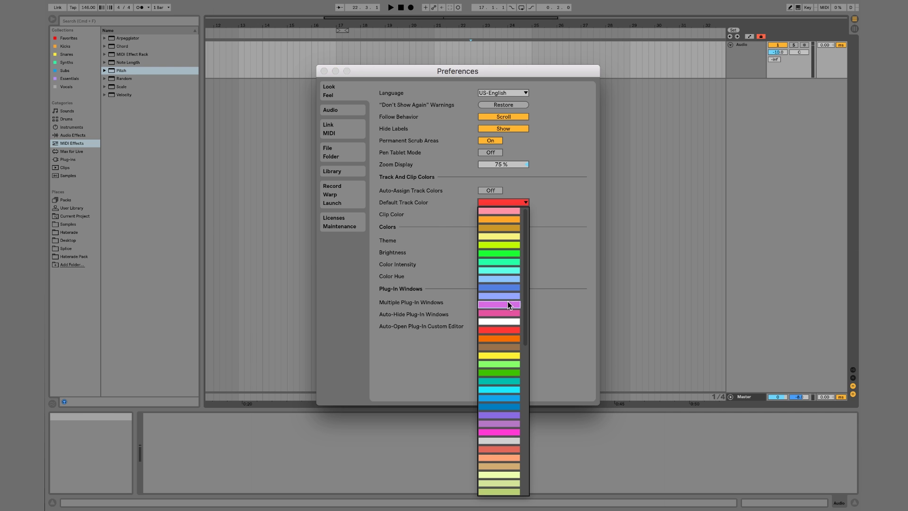
{"action": "scroll", "coordinate": [498, 472], "scroll_direction": "down", "scroll_amount": 5}
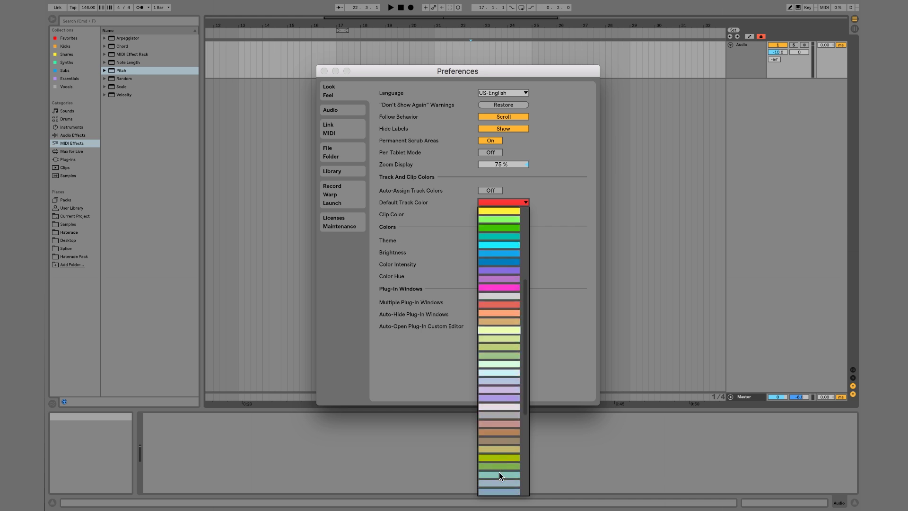
{"action": "scroll", "coordinate": [501, 465], "scroll_direction": "up", "scroll_amount": 5}
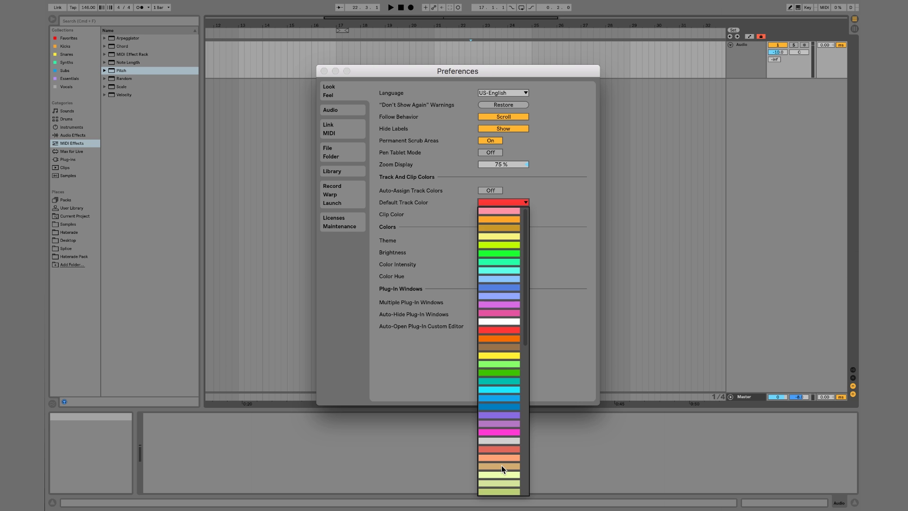
{"action": "left_click", "coordinate": [518, 189]}
{"action": "left_click", "coordinate": [489, 190]}
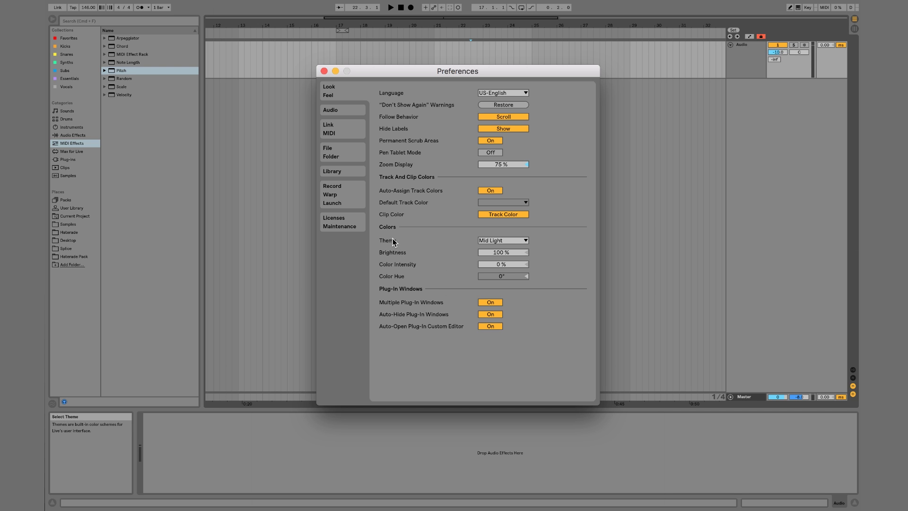
- Try the Light, Mid Dark, Dark and Live 9 themes, and return to the Mid Light theme
{"action": "left_click", "coordinate": [489, 240]}
{"action": "left_click", "coordinate": [489, 247]}
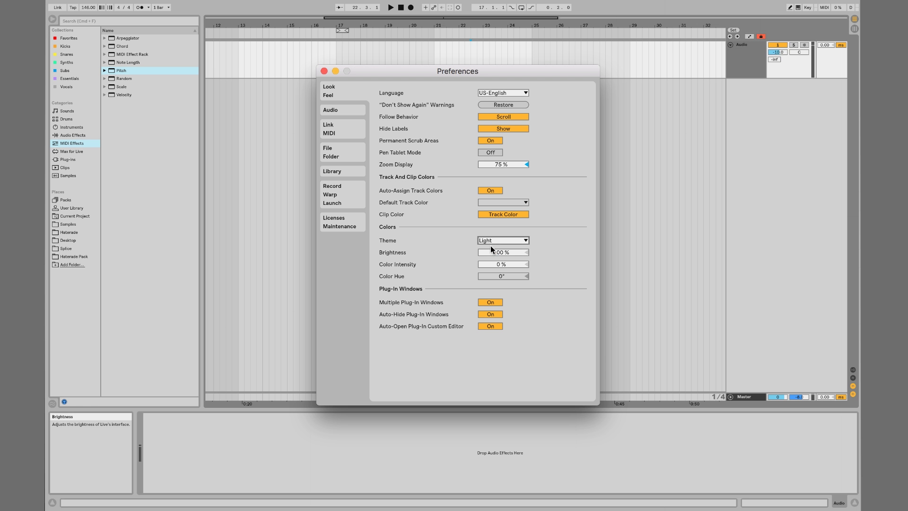
{"action": "left_click", "coordinate": [499, 239]}
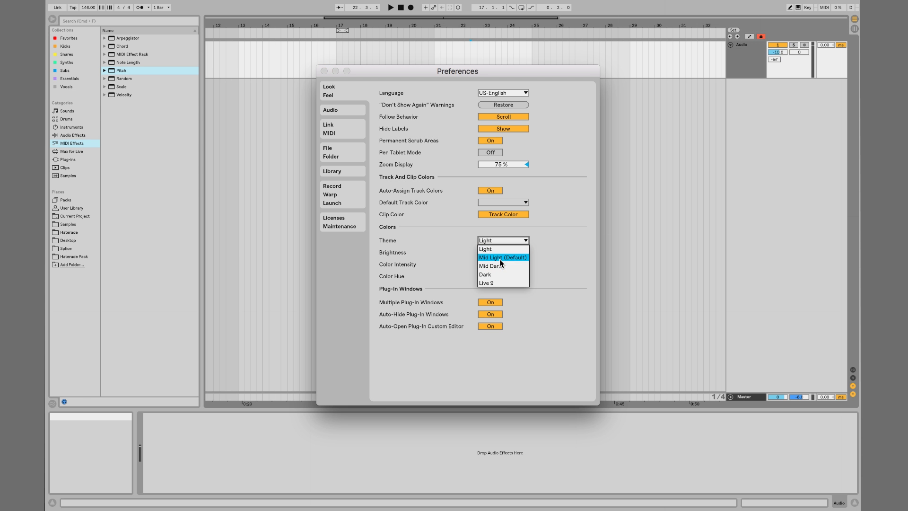
{"action": "left_click", "coordinate": [500, 265]}
{"action": "left_click", "coordinate": [501, 239]}
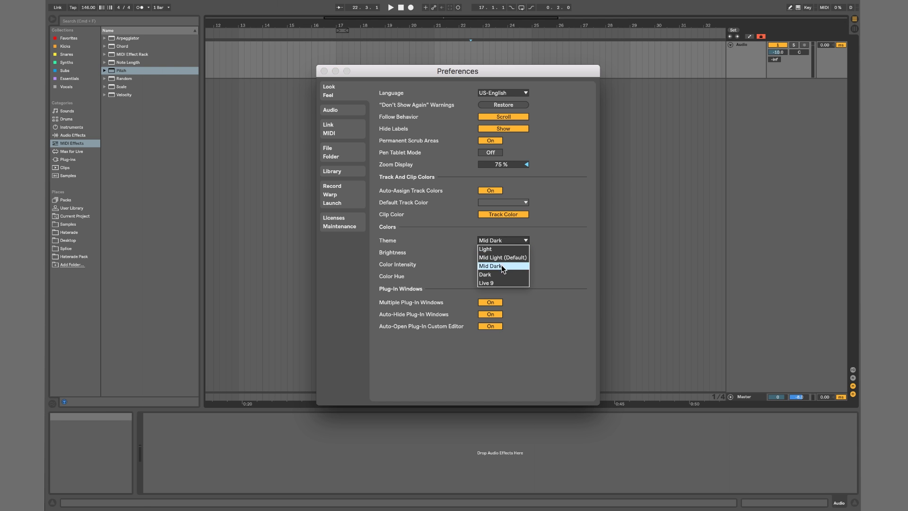
{"action": "left_click", "coordinate": [500, 273]}
{"action": "left_click", "coordinate": [502, 240]}
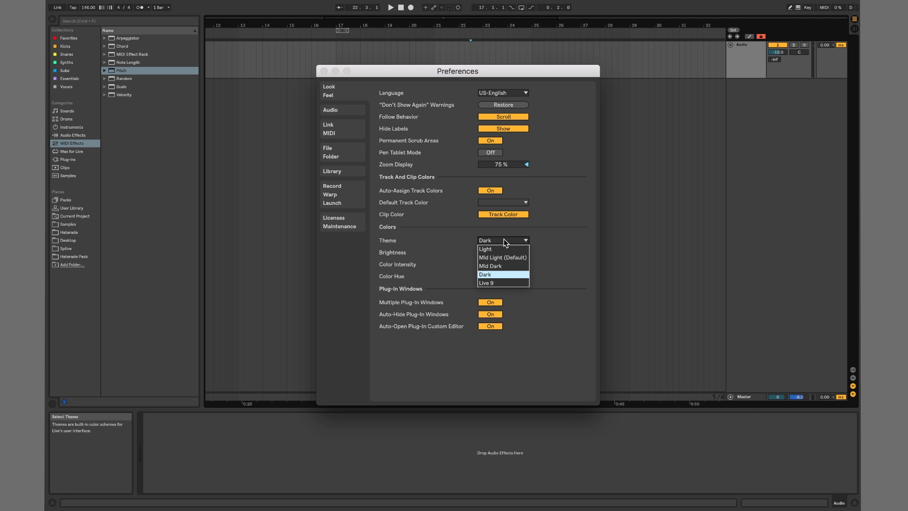
{"action": "left_click", "coordinate": [504, 284]}
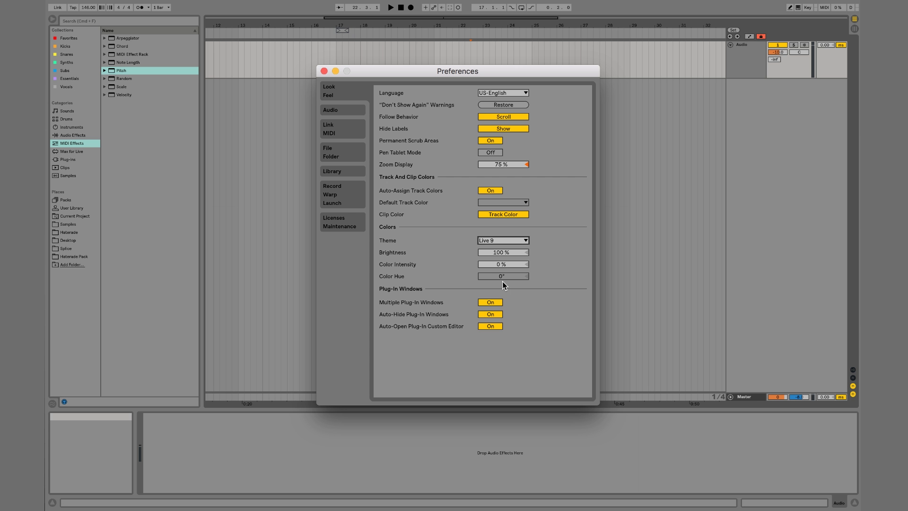
{"action": "left_click", "coordinate": [508, 239]}
{"action": "left_click", "coordinate": [507, 254]}
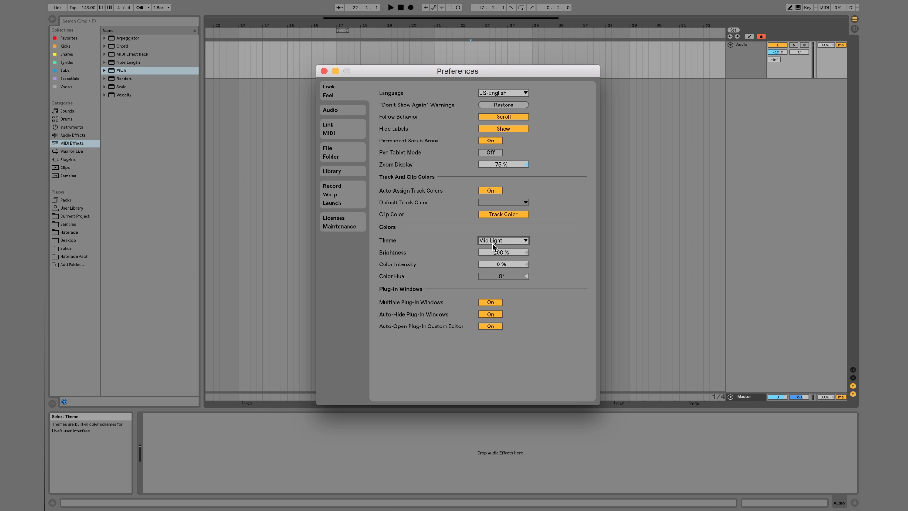
- Compare the Mid Dark and Dark themes once more, and restore the default Mid Light theme
{"action": "left_click", "coordinate": [492, 240]}
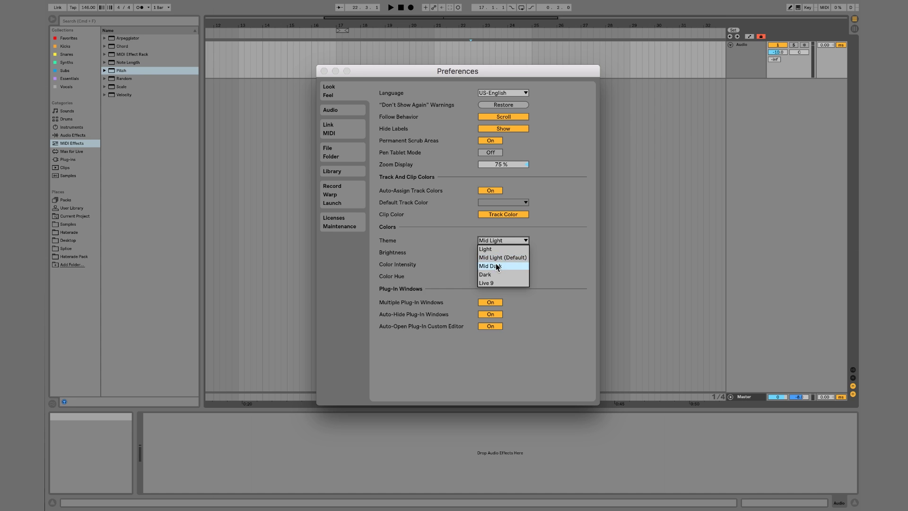
{"action": "left_click", "coordinate": [495, 263]}
{"action": "left_click", "coordinate": [498, 240]}
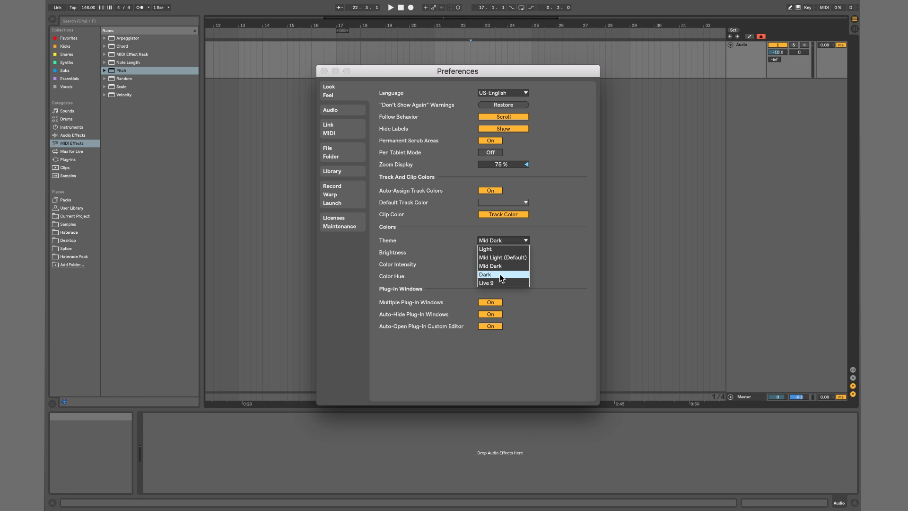
{"action": "left_click", "coordinate": [502, 278]}
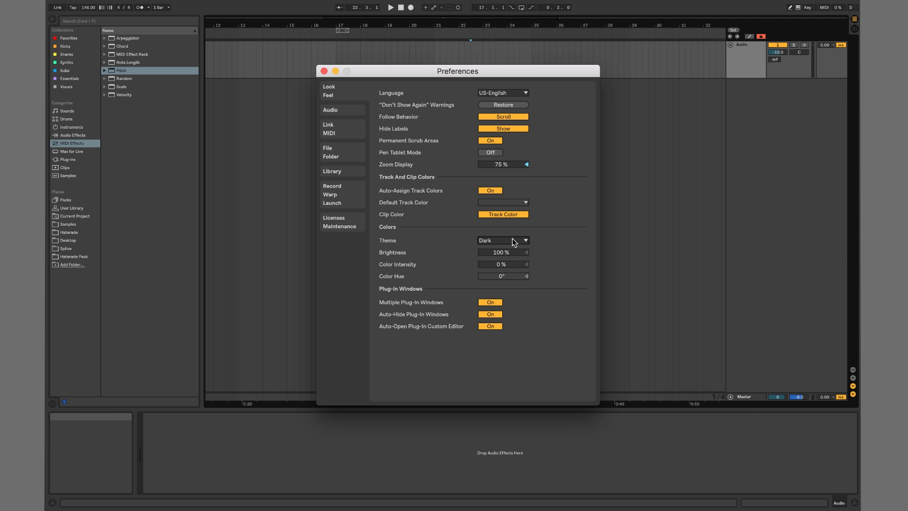
{"action": "left_click", "coordinate": [513, 241]}
{"action": "left_click", "coordinate": [512, 257]}
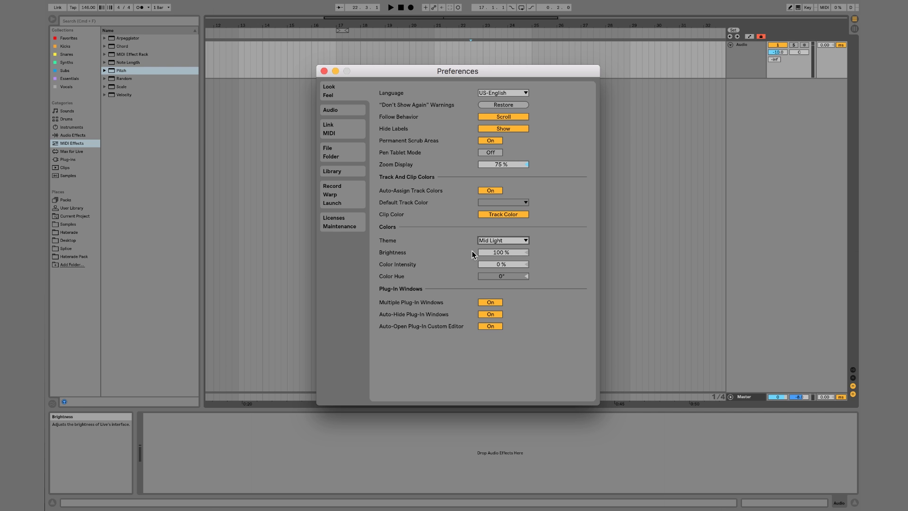
- Try the Brightness, Color Intensity at 100 % and Color Hue up to 360°, and reset these color settings to their defaults
{"action": "mouse_move", "coordinate": [509, 253]}
{"action": "left_mouse_down"}
{"action": "mouse_move", "coordinate": [510, 205]}
{"action": "mouse_move", "coordinate": [510, 263]}
{"action": "left_mouse_up"}
{"action": "key", "text": "Delete"}
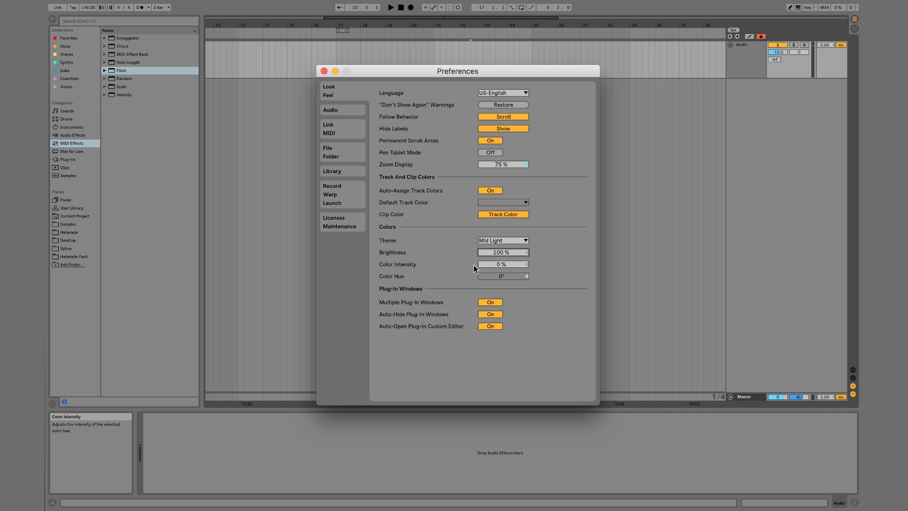
{"action": "left_click_drag", "start_coordinate": [503, 264], "coordinate": [503, 216]}
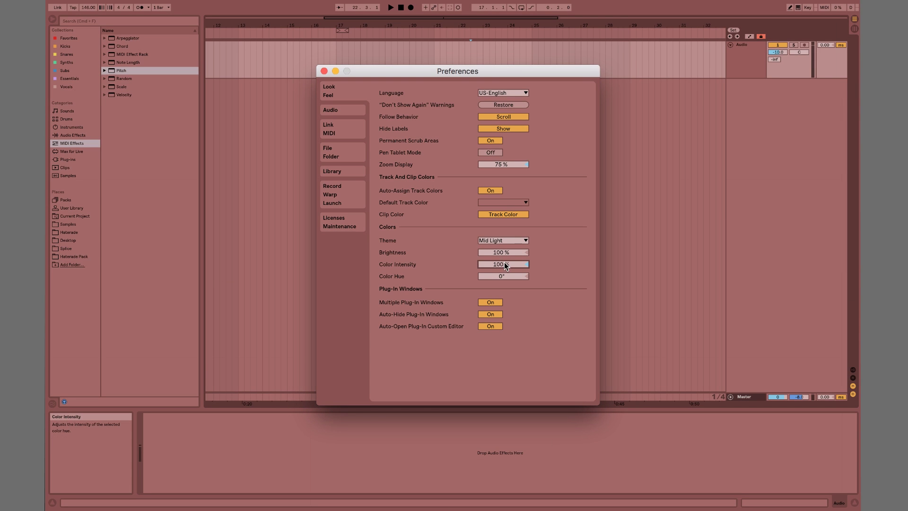
{"action": "left_click_drag", "start_coordinate": [502, 278], "coordinate": [502, 153]}
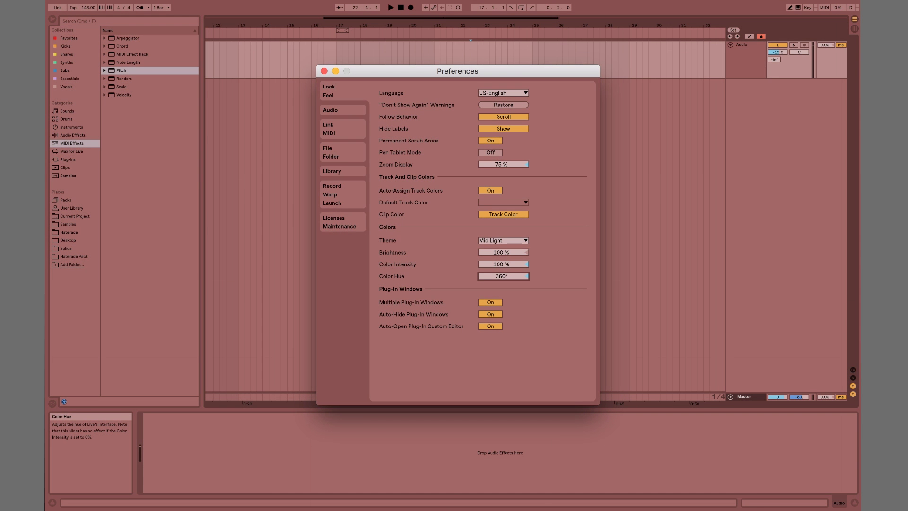
{"action": "left_click_drag", "start_coordinate": [502, 113], "coordinate": [502, 311]}
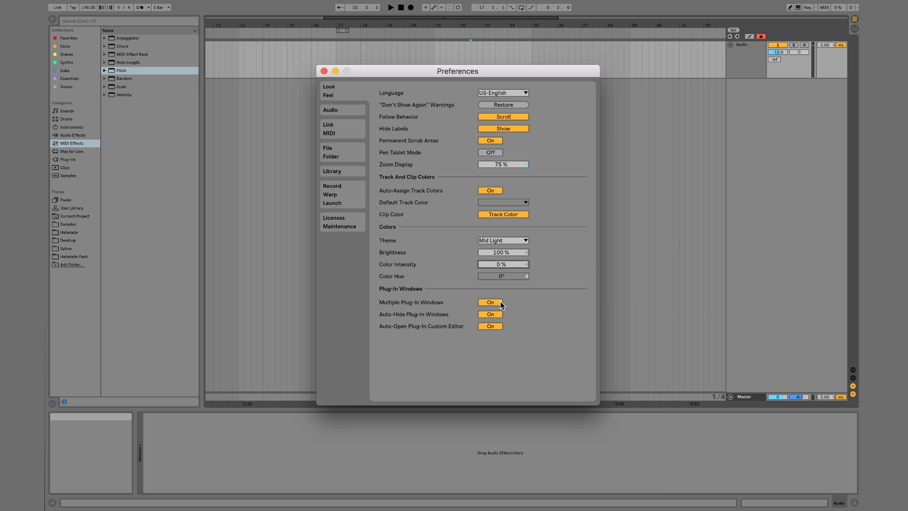
- In the Audio settings, try Steinberg UR28M (6 In, 10 Out) as the Audio Input Device, and set it back to No Device
{"action": "left_click", "coordinate": [359, 113]}
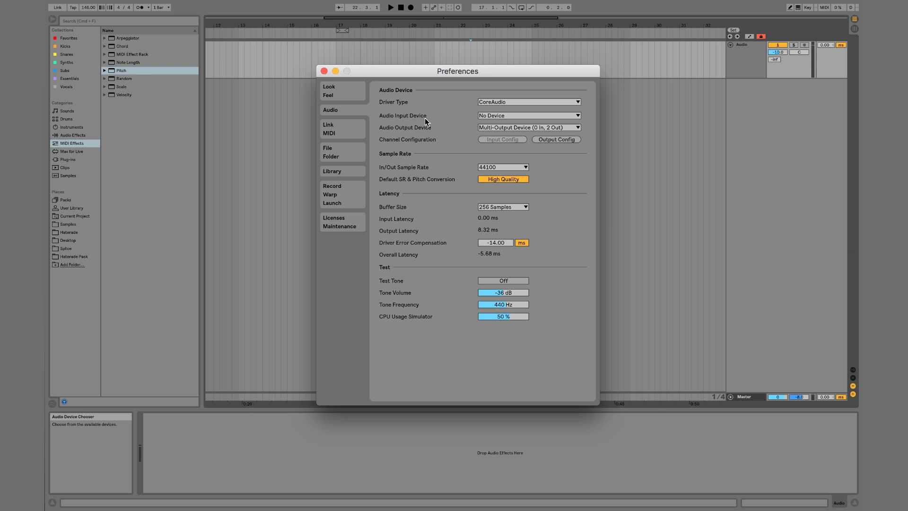
{"action": "left_click", "coordinate": [498, 115]}
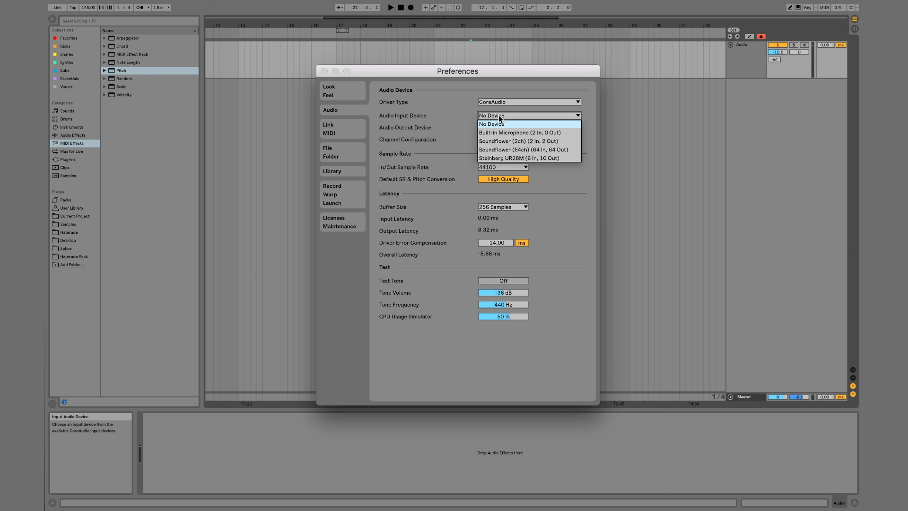
{"action": "left_click", "coordinate": [504, 157]}
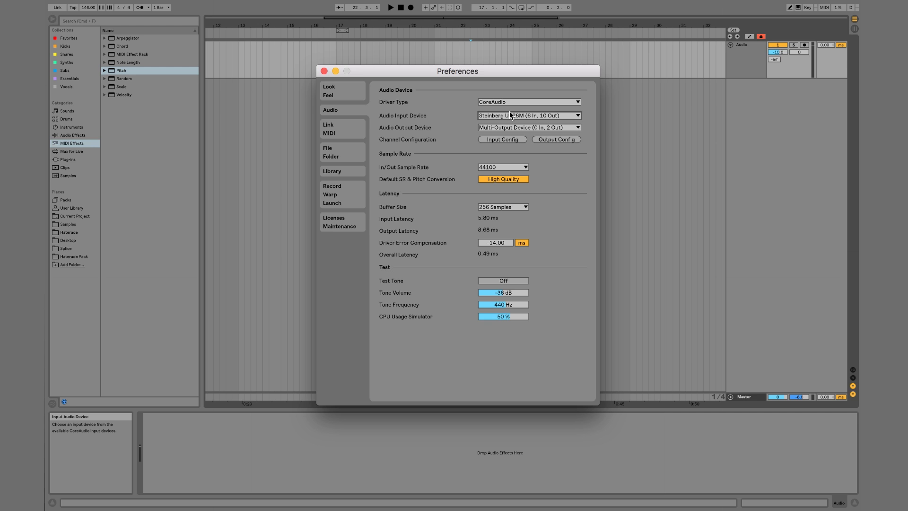
{"action": "left_click", "coordinate": [509, 113]}
{"action": "left_click", "coordinate": [503, 159]}
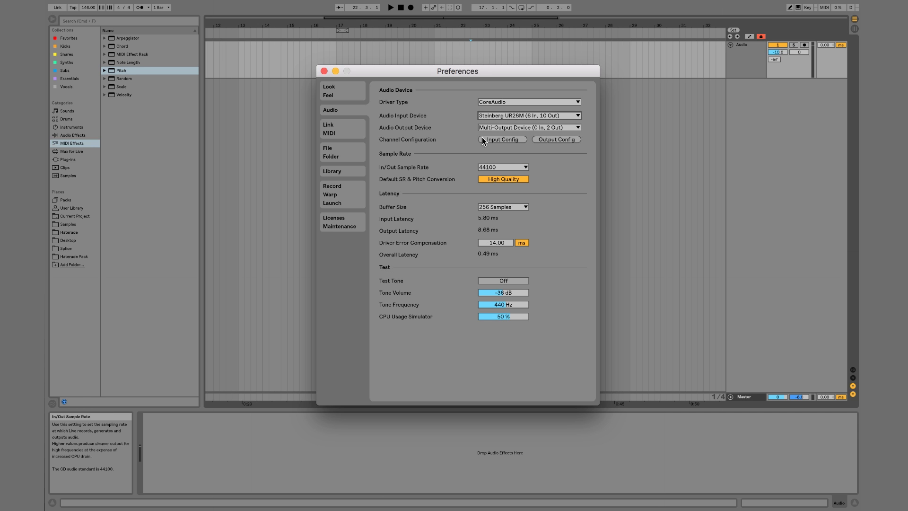
{"action": "left_click", "coordinate": [492, 115]}
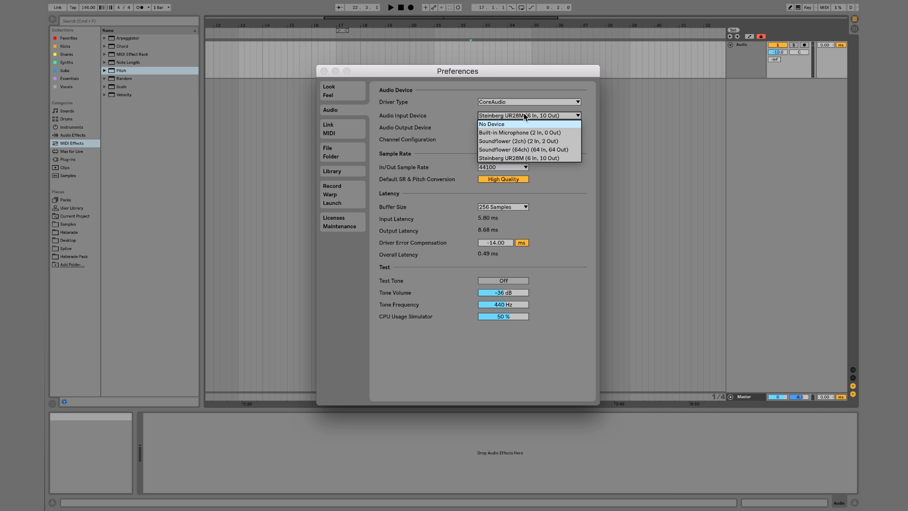
{"action": "left_click", "coordinate": [490, 124]}
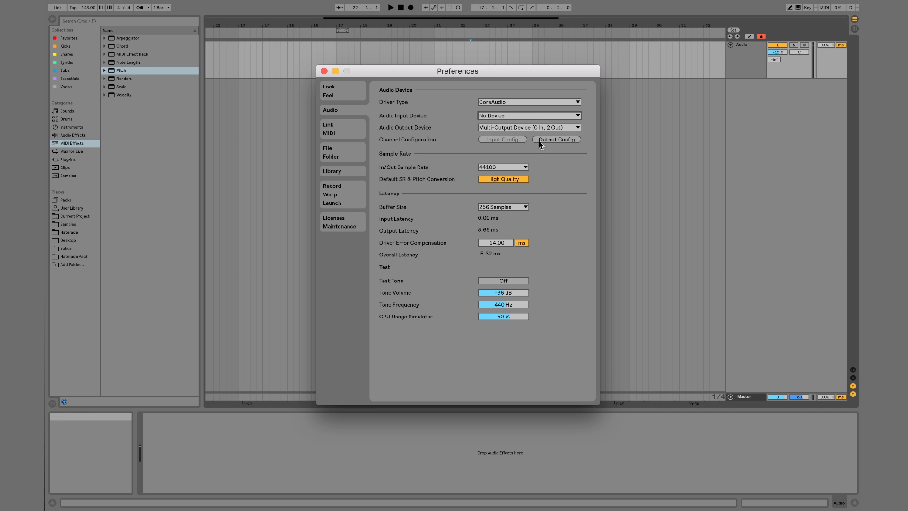
- Set the Audio Input Device to Steinberg UR28M (6 In, 10 Out) and review the input and output channel configurations
{"action": "left_click", "coordinate": [519, 114]}
{"action": "left_click", "coordinate": [502, 158]}
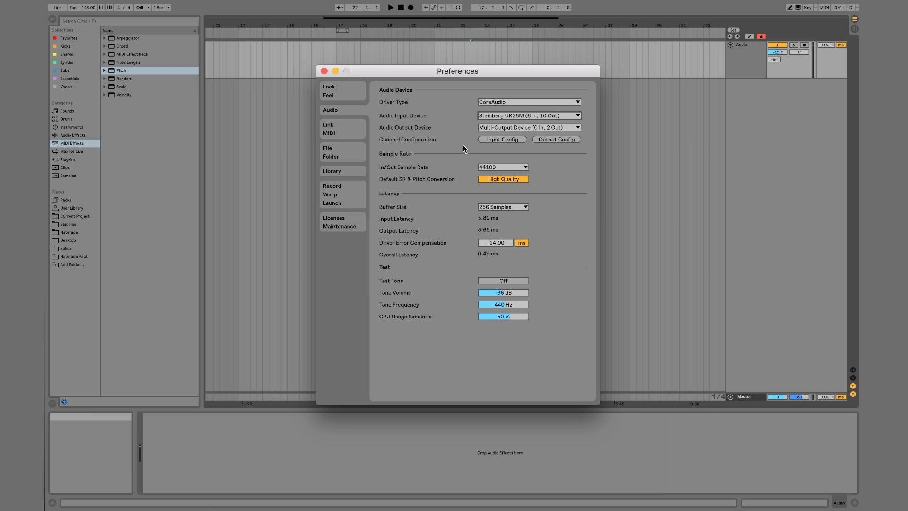
{"action": "left_click", "coordinate": [504, 136]}
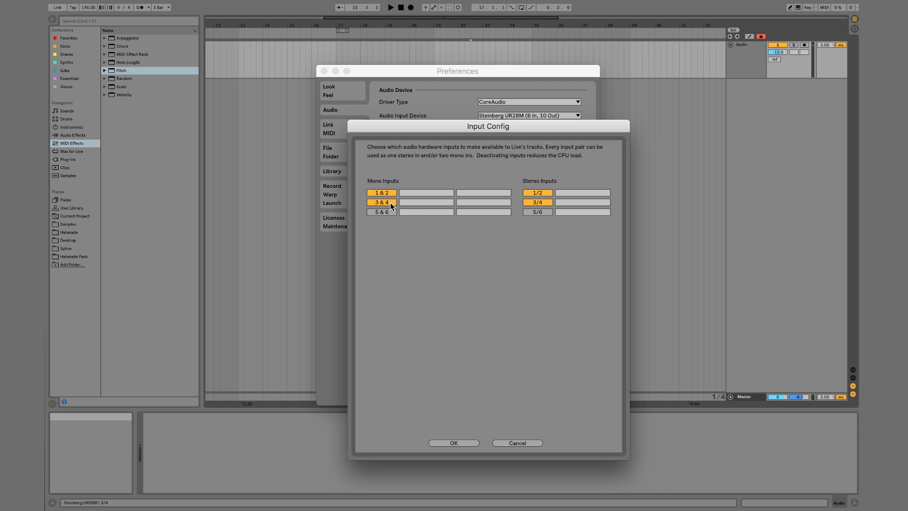
{"action": "left_click", "coordinate": [457, 442]}
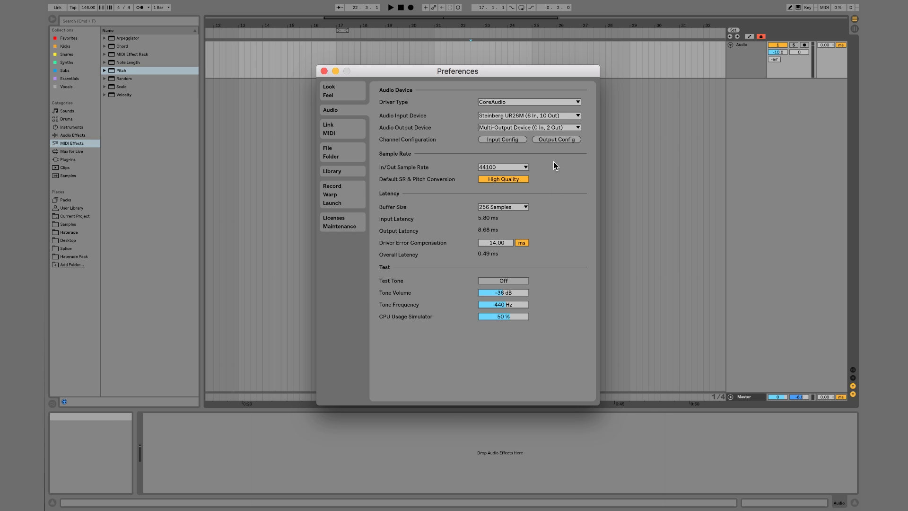
{"action": "left_click", "coordinate": [556, 139]}
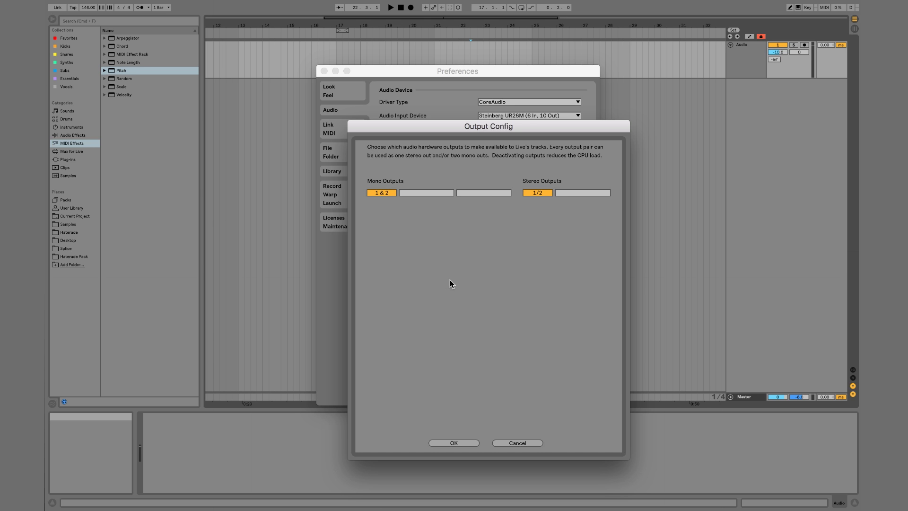
{"action": "left_click", "coordinate": [454, 443]}
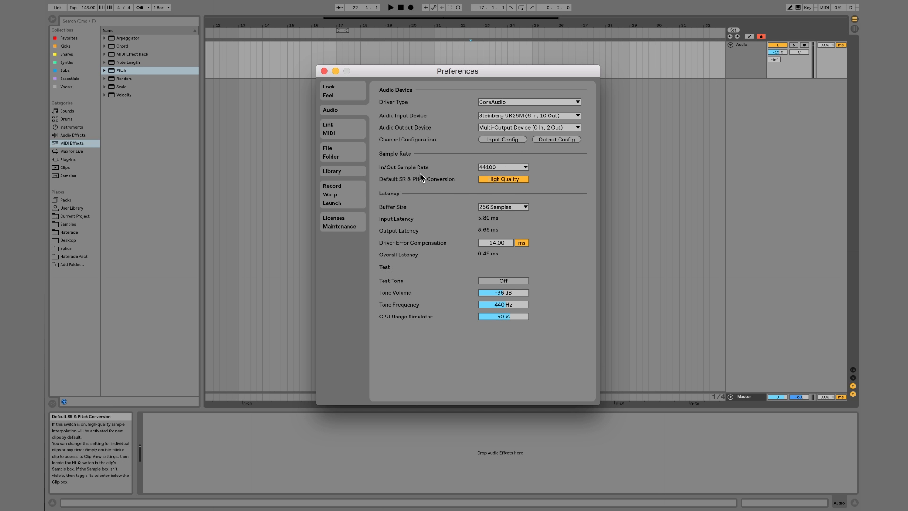
- Examine the available In/Out Sample Rate and Buffer Size options in the Audio settings without changing them
{"action": "left_click", "coordinate": [503, 167]}
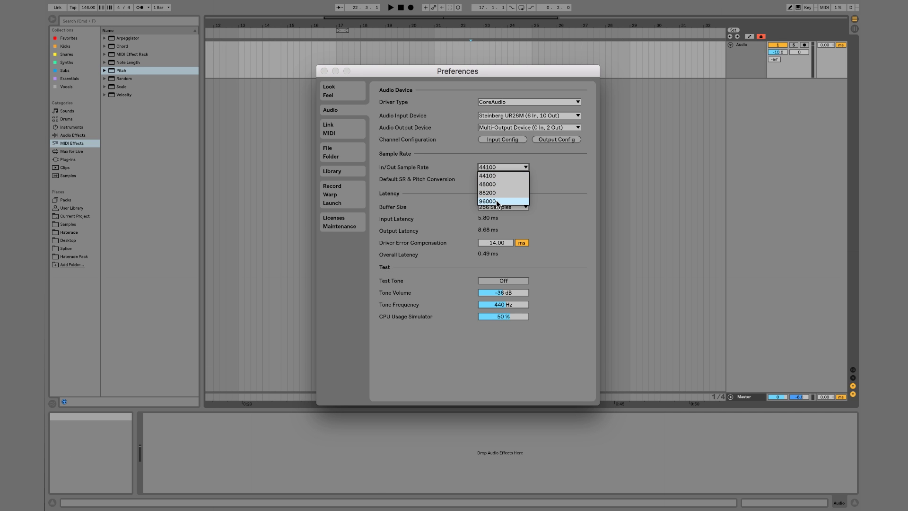
{"action": "left_click", "coordinate": [455, 152]}
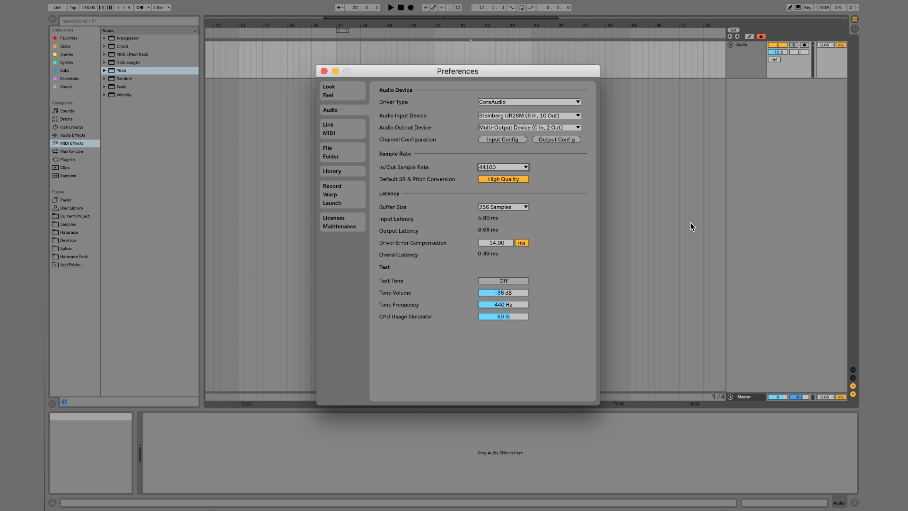
{"action": "left_click", "coordinate": [502, 167]}
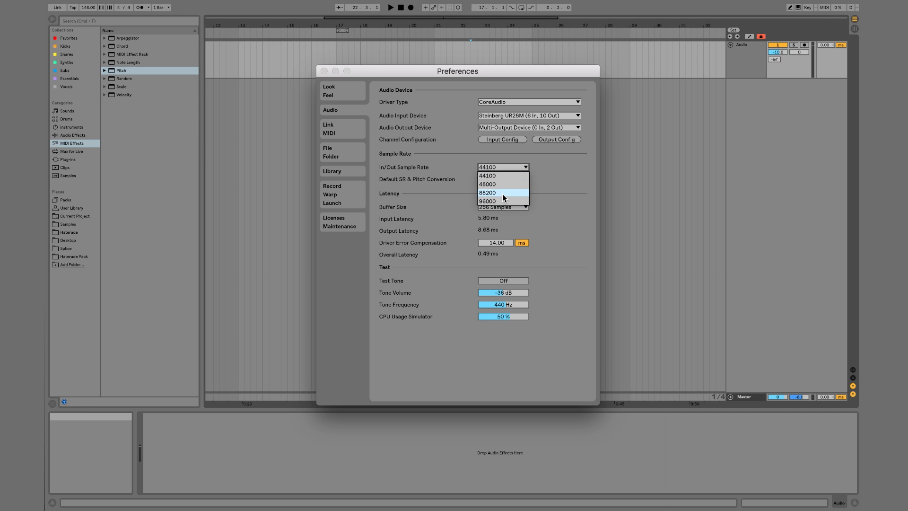
{"action": "left_click", "coordinate": [539, 171]}
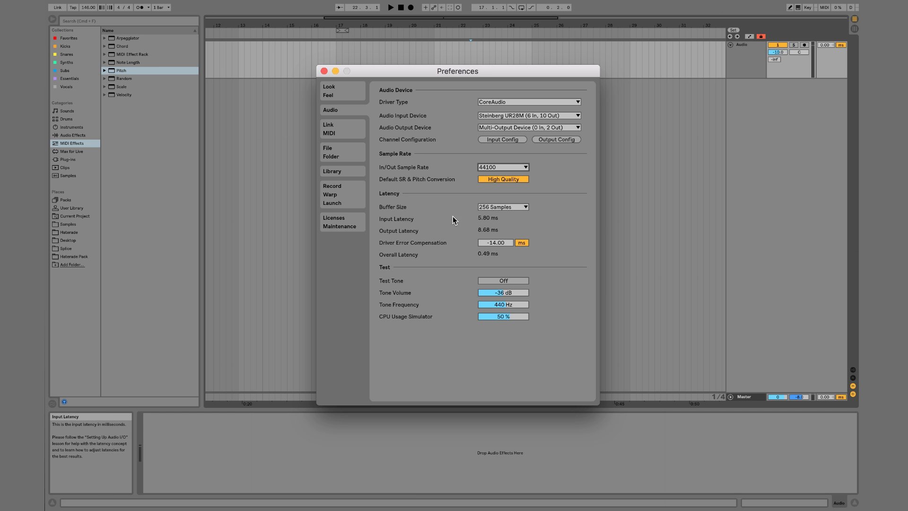
{"action": "left_click", "coordinate": [515, 210]}
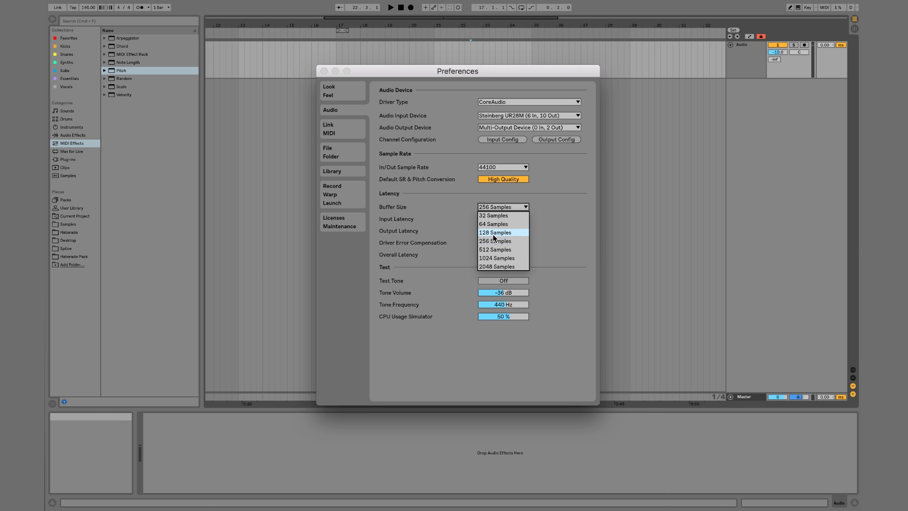
{"action": "left_click", "coordinate": [538, 240]}
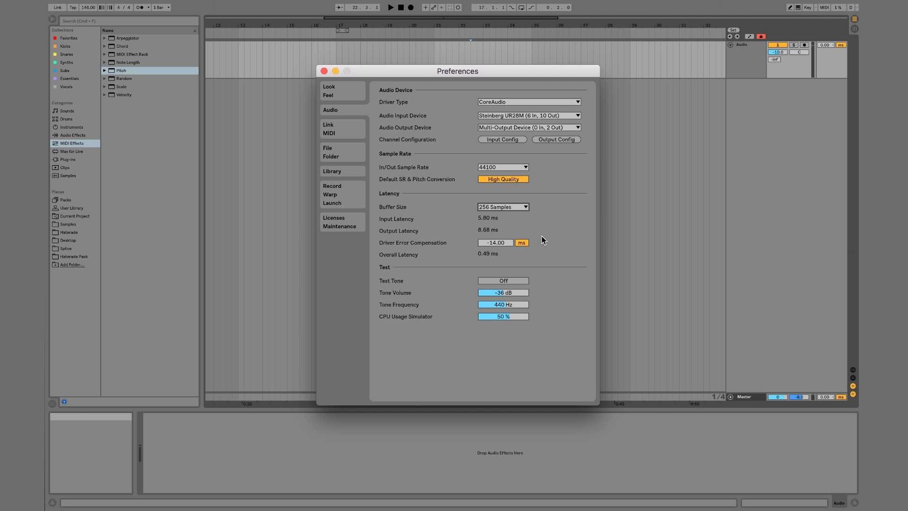
{"action": "left_click", "coordinate": [494, 211]}
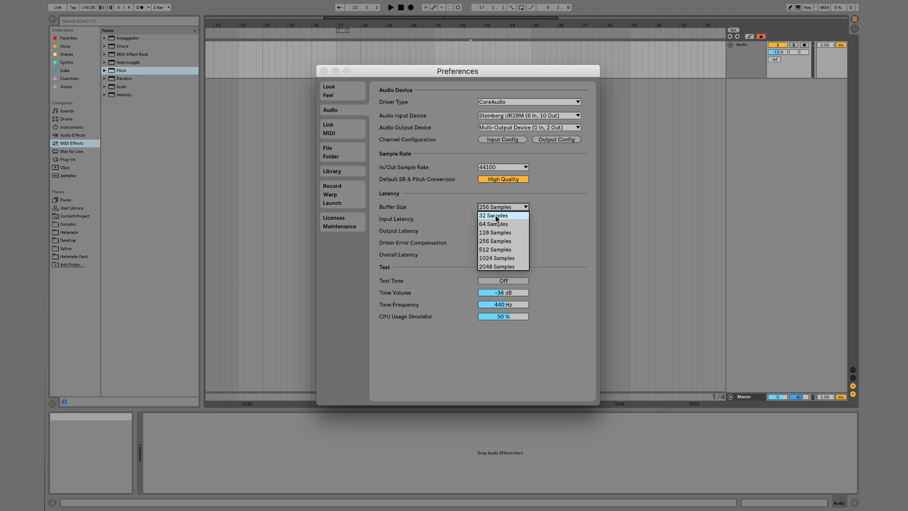
{"action": "left_click", "coordinate": [561, 202]}
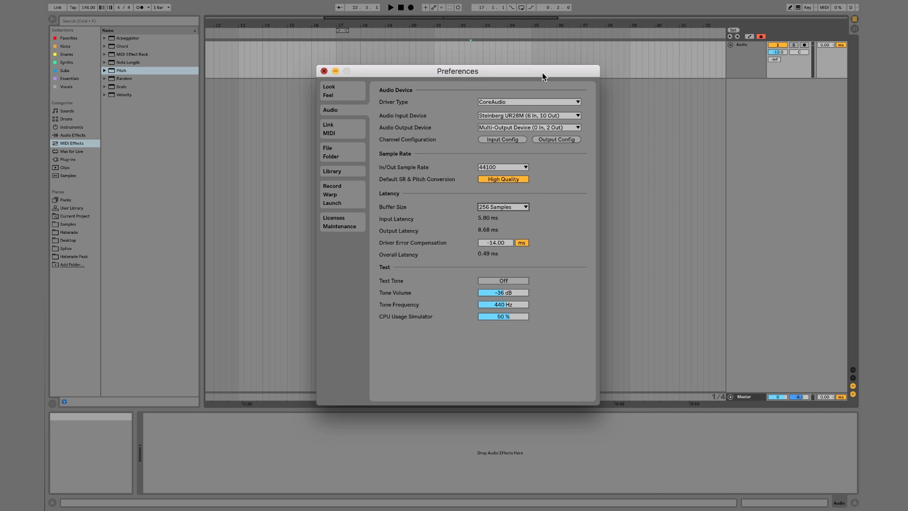
- Close Preferences, arm the Audio track for recording, and show its input/output section with monitoring set to Auto
{"action": "key", "text": "Escape"}
{"action": "left_click", "coordinate": [757, 58]}
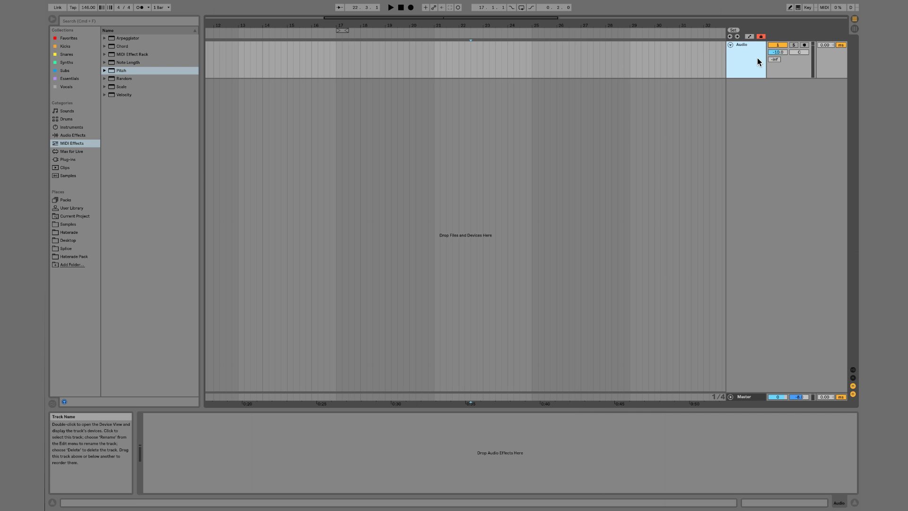
{"action": "left_click", "coordinate": [804, 45]}
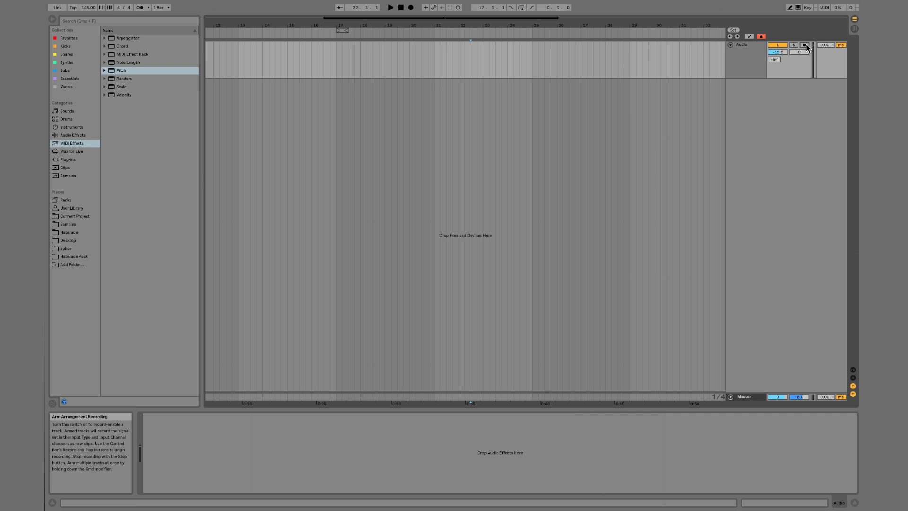
{"action": "left_click", "coordinate": [852, 370]}
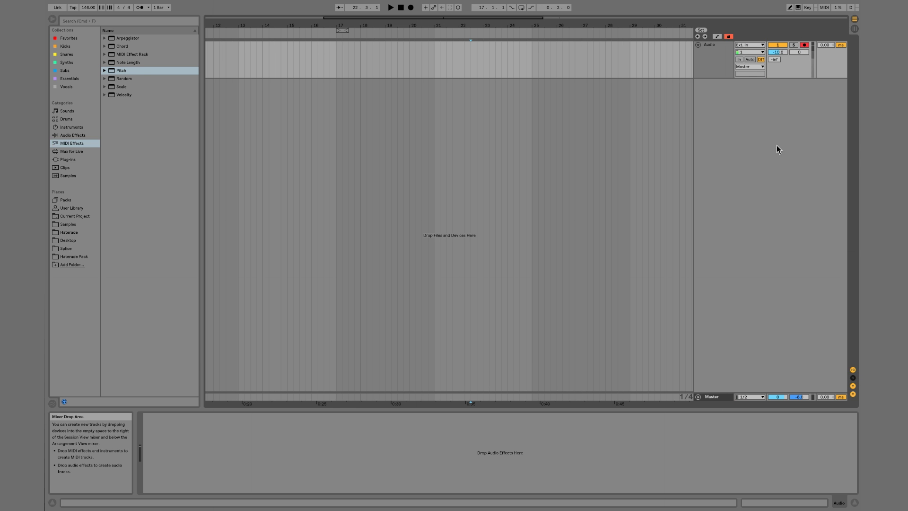
{"action": "left_click", "coordinate": [748, 60]}
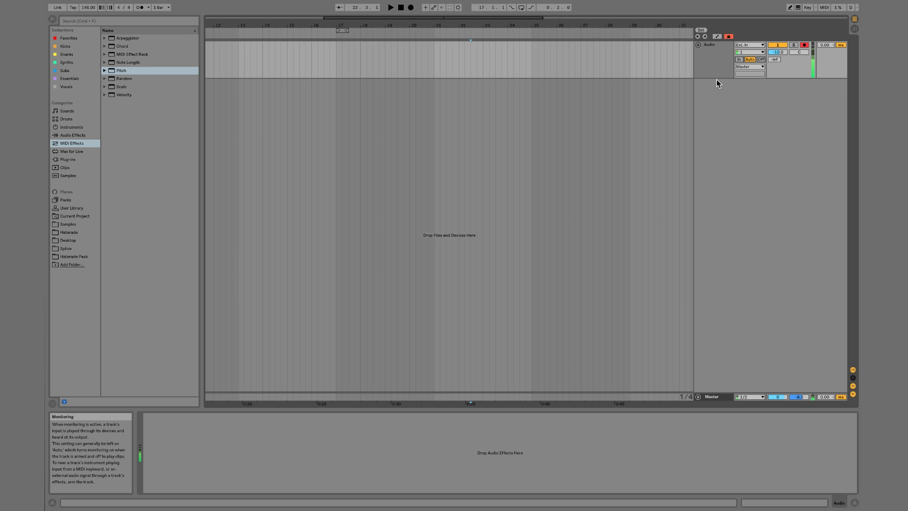
- Reopen the Audio preferences and try buffer sizes of 32, 1024 and 64 samples while monitoring the input
{"action": "key", "text": "super+comma"}
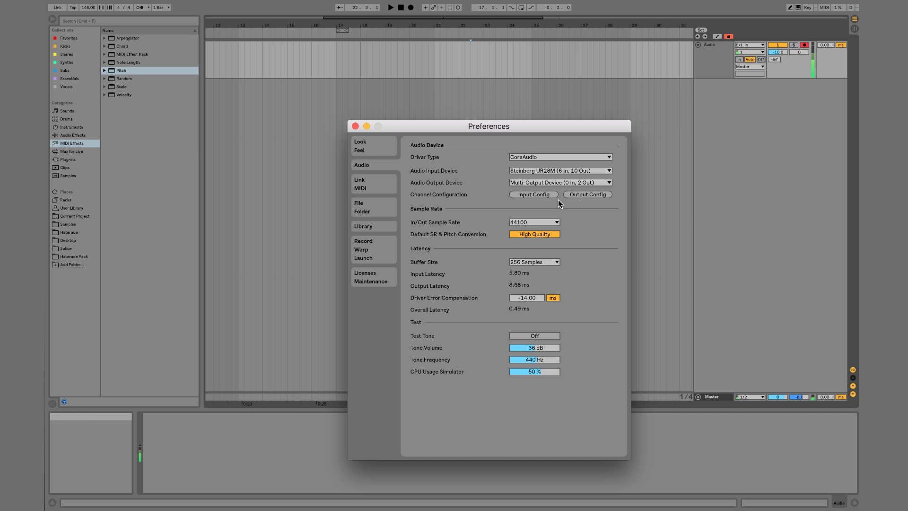
{"action": "left_click", "coordinate": [536, 265]}
{"action": "left_click", "coordinate": [534, 272]}
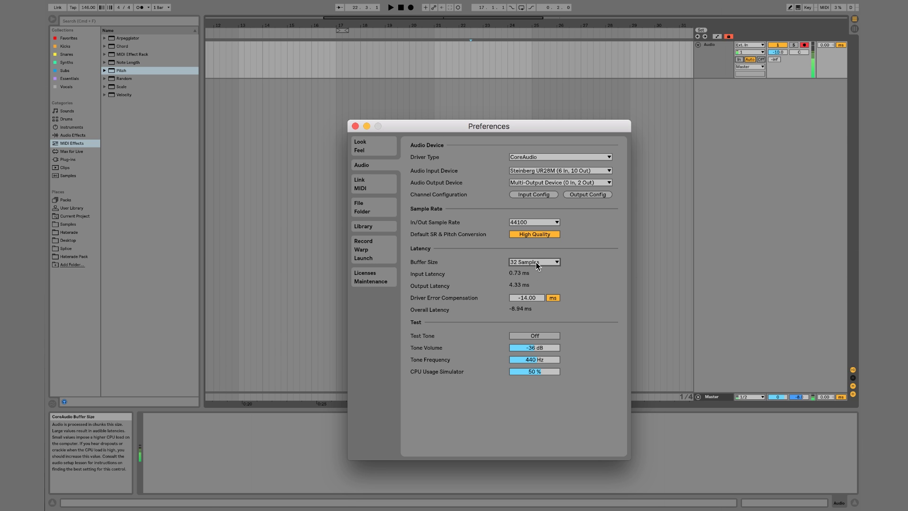
{"action": "left_click", "coordinate": [537, 265]}
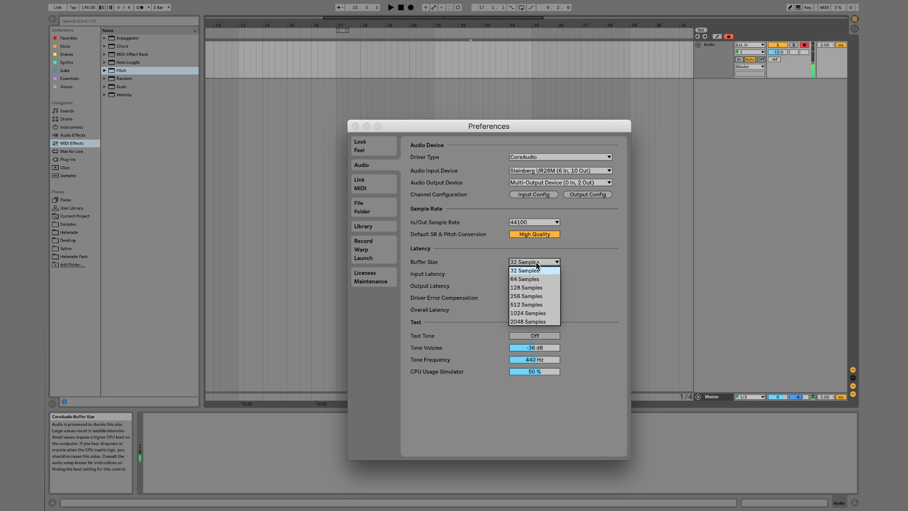
{"action": "left_click", "coordinate": [535, 313]}
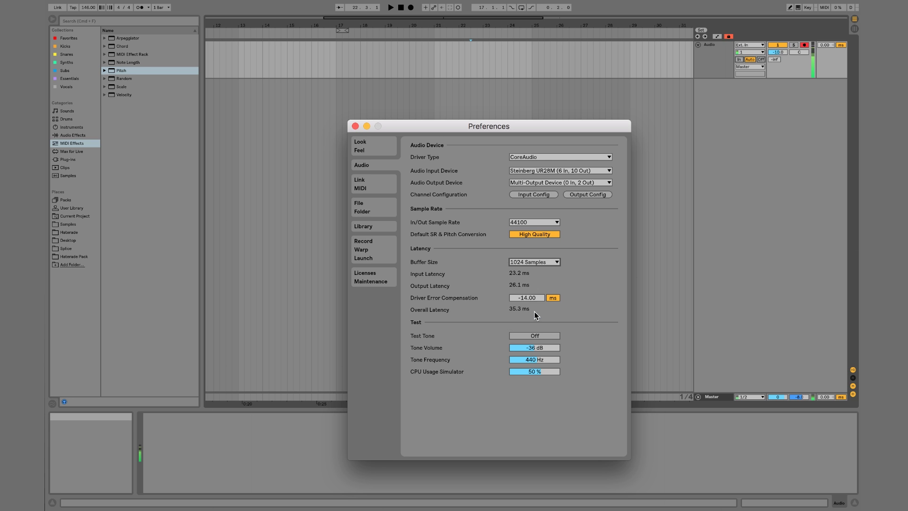
{"action": "left_click", "coordinate": [523, 265]}
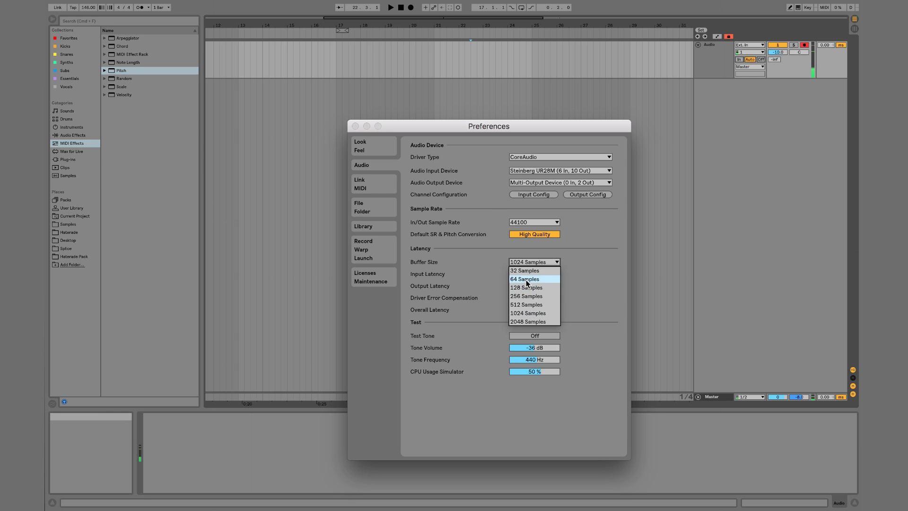
{"action": "left_click", "coordinate": [526, 279]}
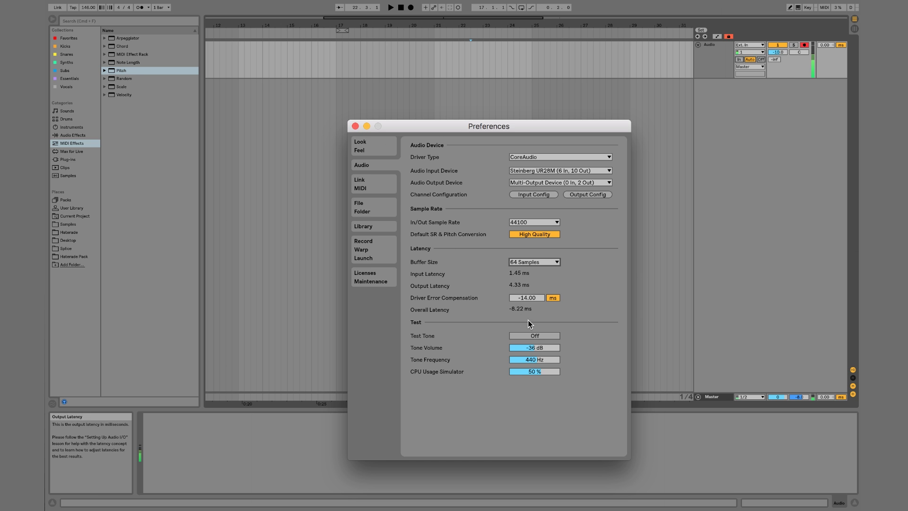
- Close Preferences and switch the Audio track's monitoring to Off
{"action": "left_click_drag", "start_coordinate": [381, 127], "coordinate": [376, 66]}
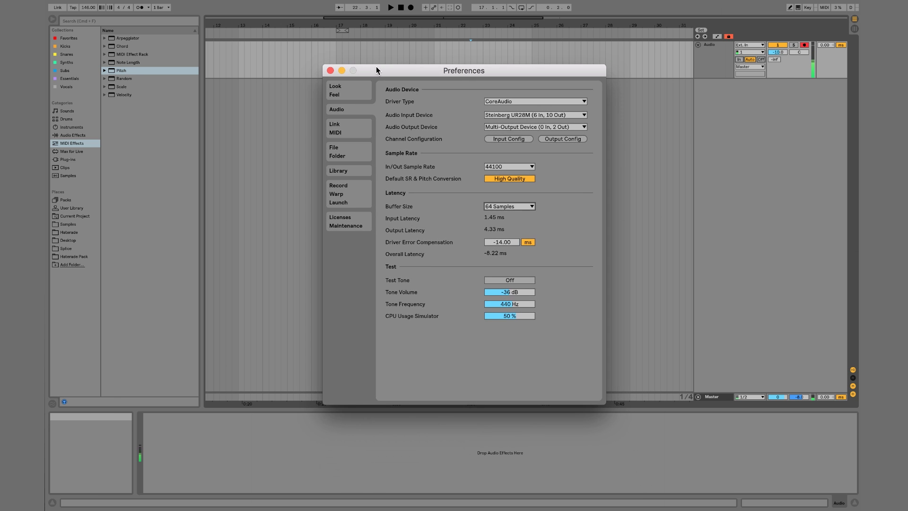
{"action": "left_click", "coordinate": [330, 71]}
{"action": "left_click", "coordinate": [761, 59]}
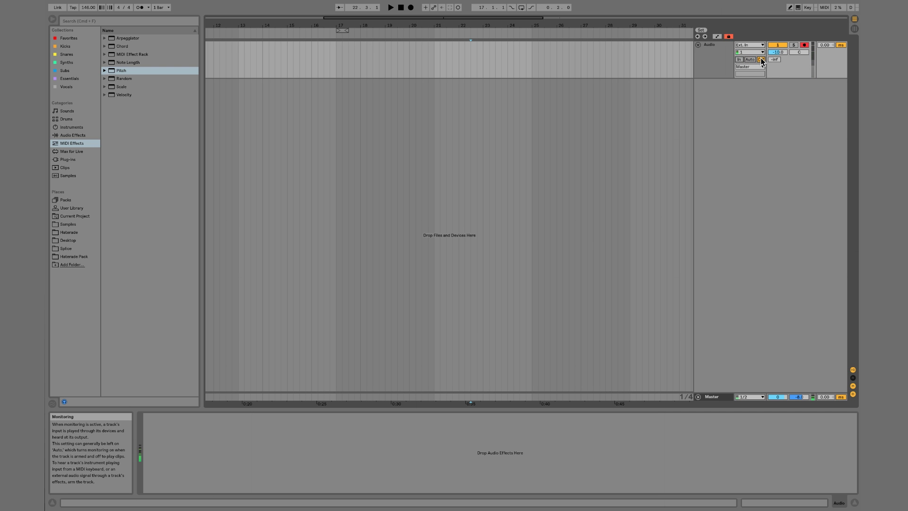
- Reopen the Audio preferences, set the Buffer Size to 256 Samples, and check the resulting latency values
{"action": "key", "text": "super+comma"}
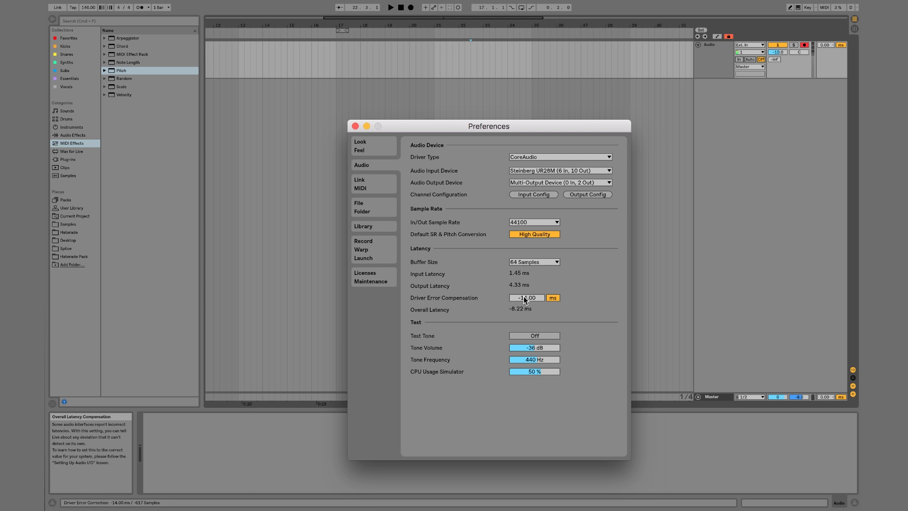
{"action": "left_click", "coordinate": [524, 261]}
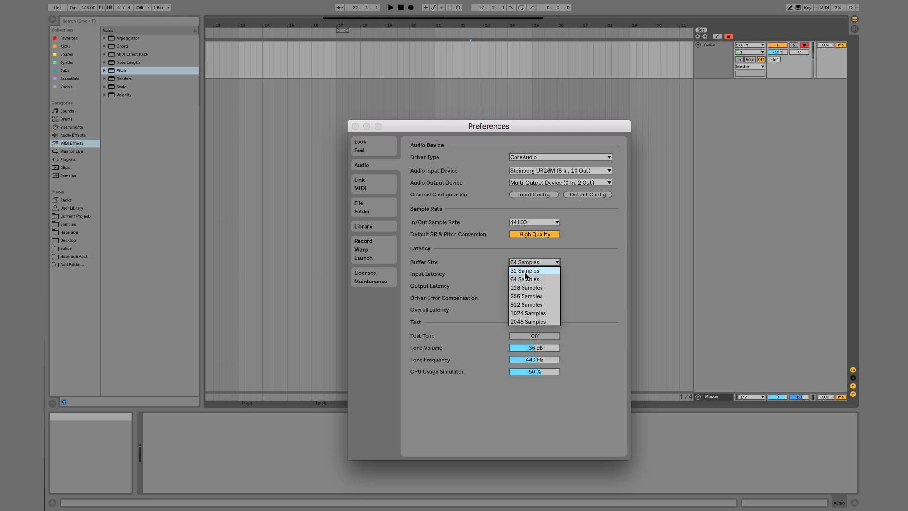
{"action": "left_click", "coordinate": [537, 296]}
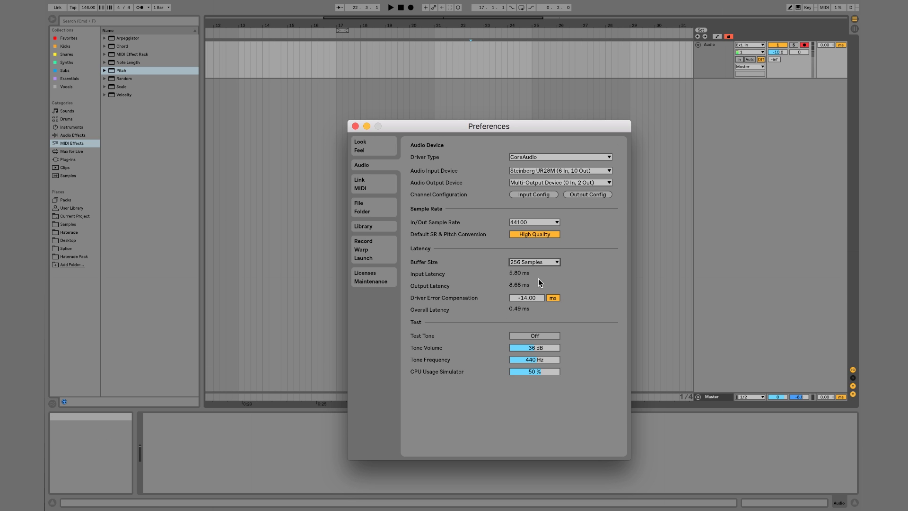
{"action": "mouse_move", "coordinate": [519, 285]}
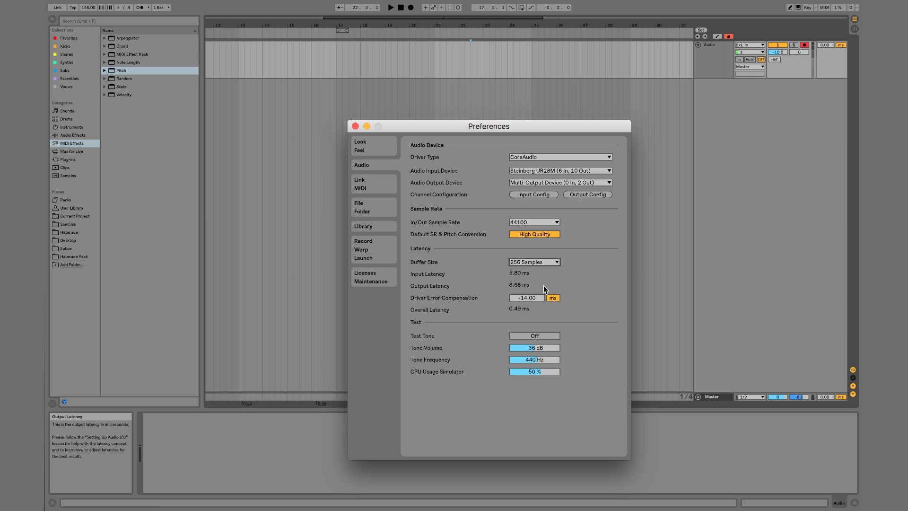
{"action": "left_click", "coordinate": [525, 263]}
{"action": "left_click", "coordinate": [584, 259]}
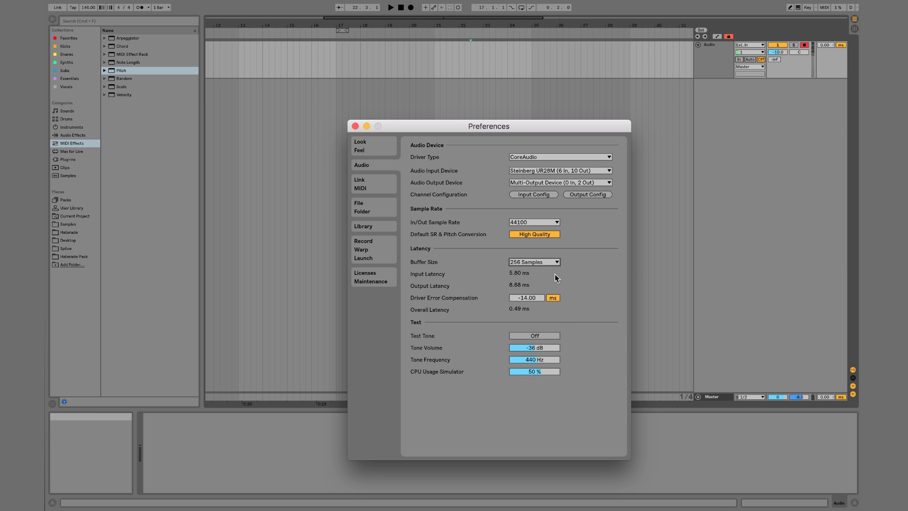
- Turn on the Test Tone, set its Tone Frequency to 323 Hz, and switch the tone back off
{"action": "mouse_move", "coordinate": [537, 301]}
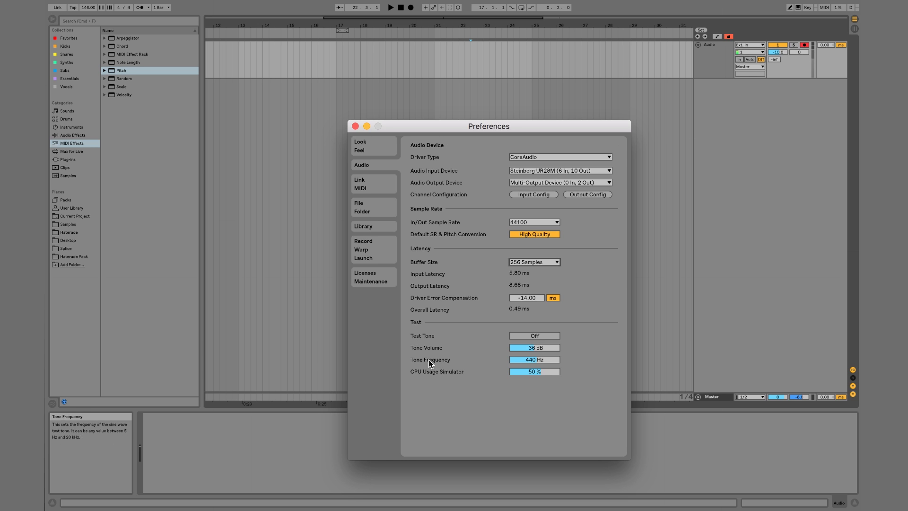
{"action": "left_click", "coordinate": [538, 335]}
{"action": "left_click", "coordinate": [538, 334]}
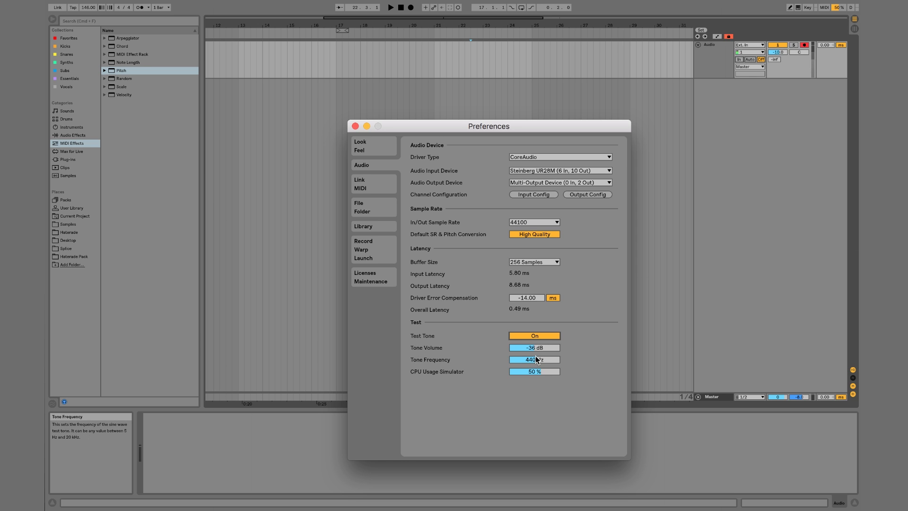
{"action": "mouse_move", "coordinate": [532, 359]}
{"action": "left_mouse_down"}
{"action": "mouse_move", "coordinate": [533, 337]}
{"action": "mouse_move", "coordinate": [532, 366]}
{"action": "mouse_move", "coordinate": [532, 350]}
{"action": "left_mouse_up"}
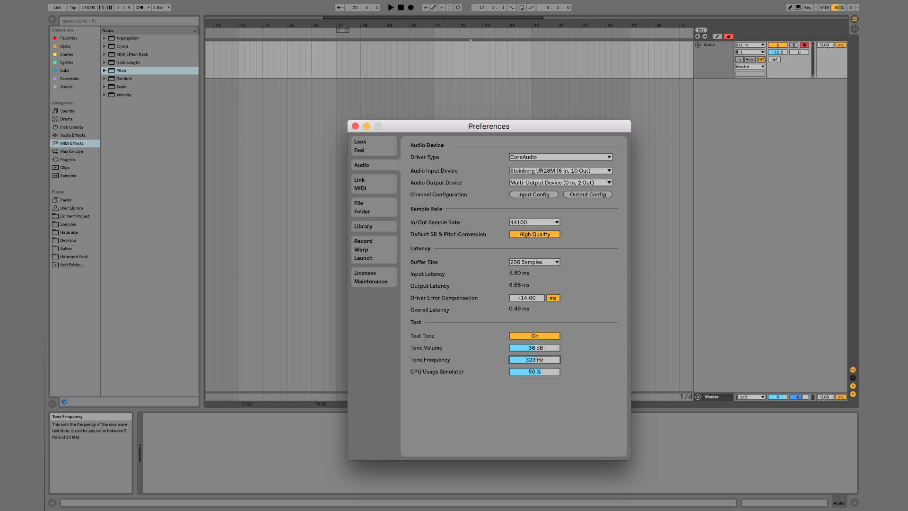
{"action": "left_click", "coordinate": [534, 336]}
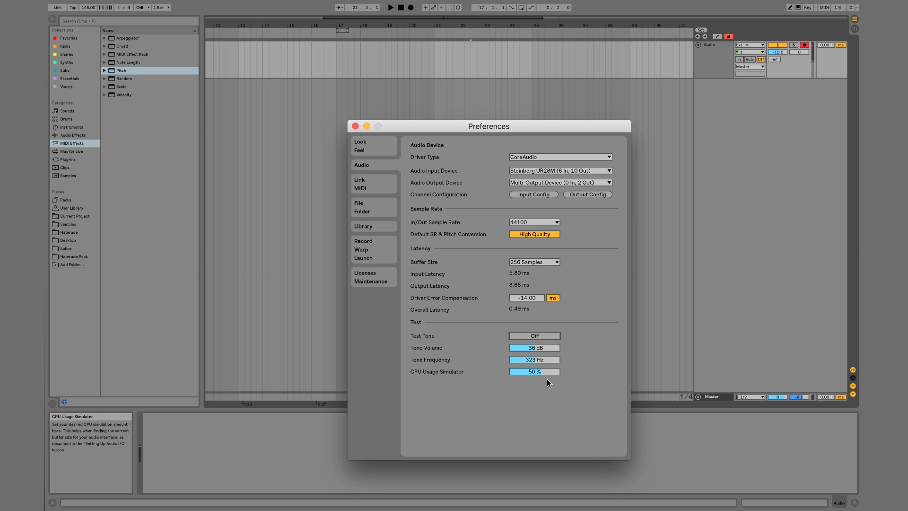
- Open the Link/MIDI preferences and look through the control surface choices for the second slot without changing the selection
{"action": "left_click", "coordinate": [378, 187]}
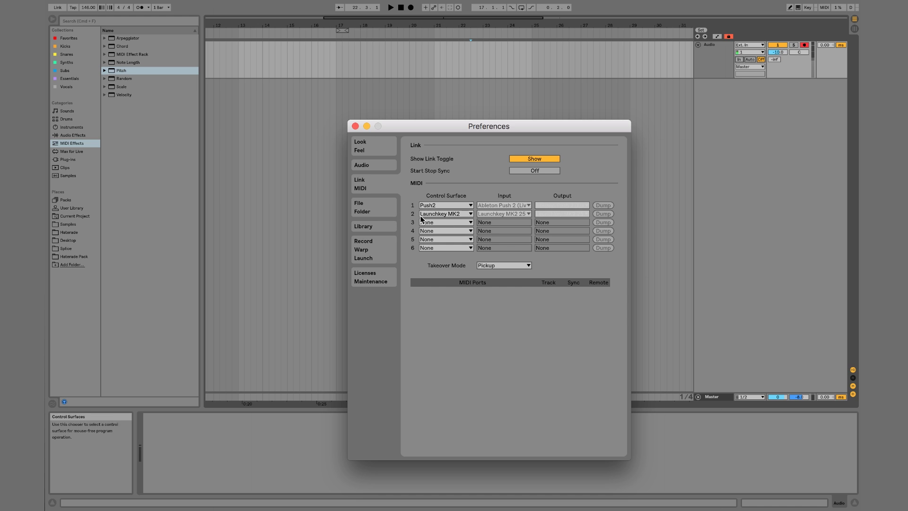
{"action": "left_click", "coordinate": [455, 214]}
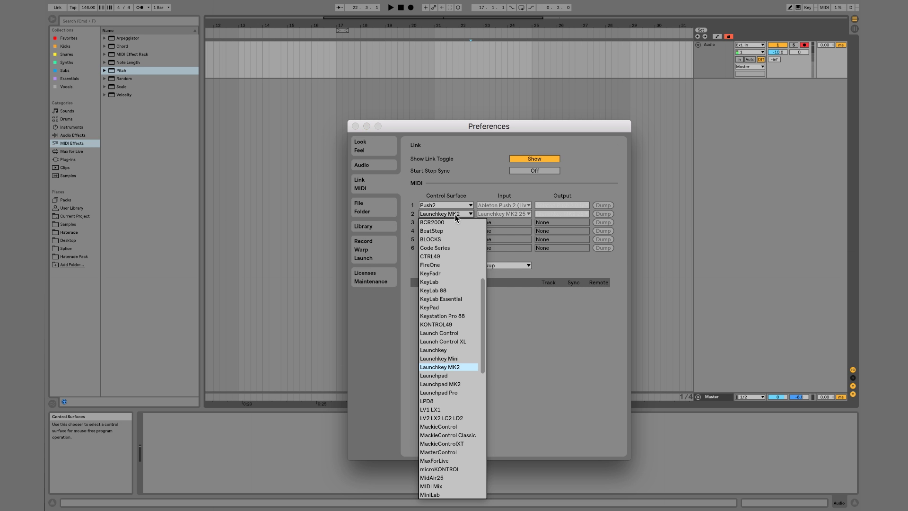
{"action": "left_click", "coordinate": [480, 191]}
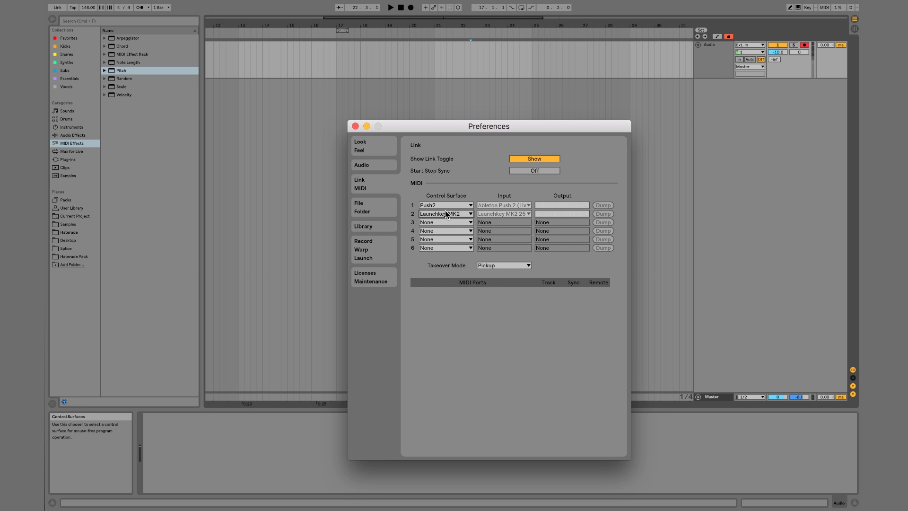
- Review the File/Folder preferences, including the plug-in sources, and the Library preferences with their content locations
{"action": "left_click", "coordinate": [371, 211]}
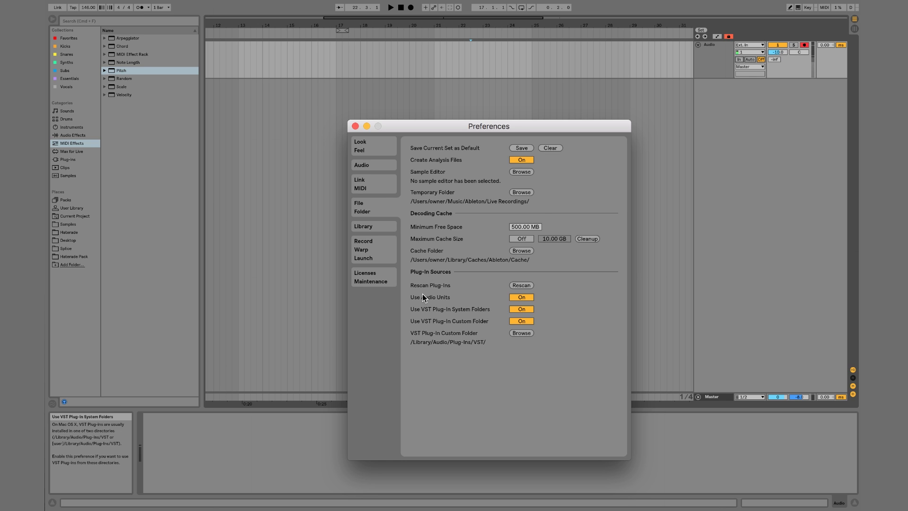
{"action": "left_click", "coordinate": [379, 224]}
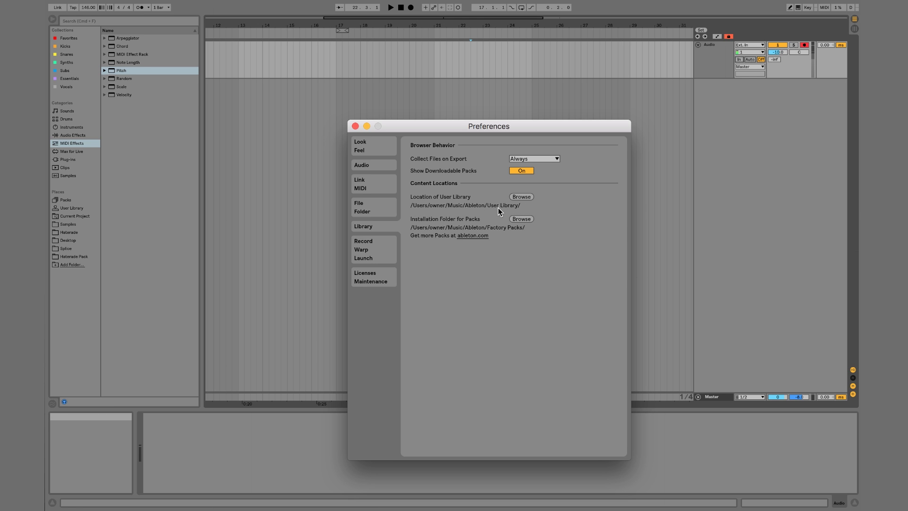
- Open the Record/Warp/Launch preferences and check the recording File Type choices, picking WAV
{"action": "left_click", "coordinate": [371, 242]}
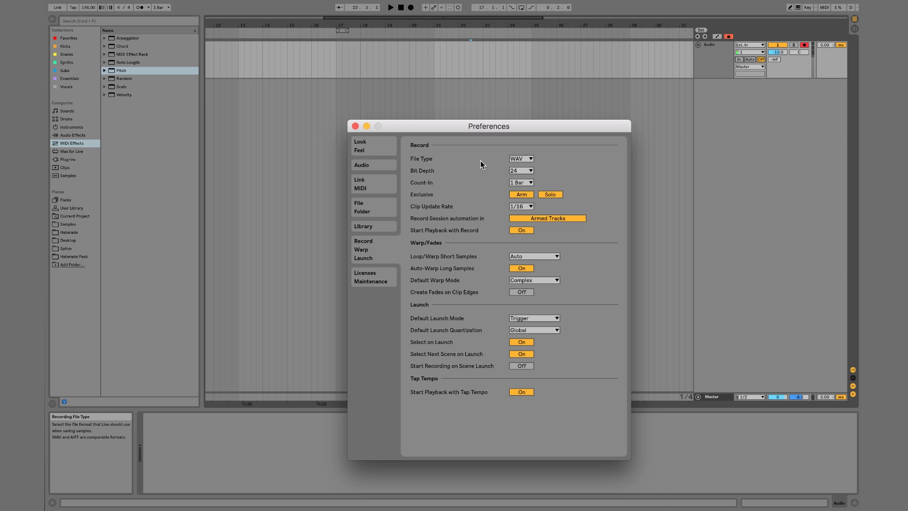
{"action": "left_click", "coordinate": [529, 158]}
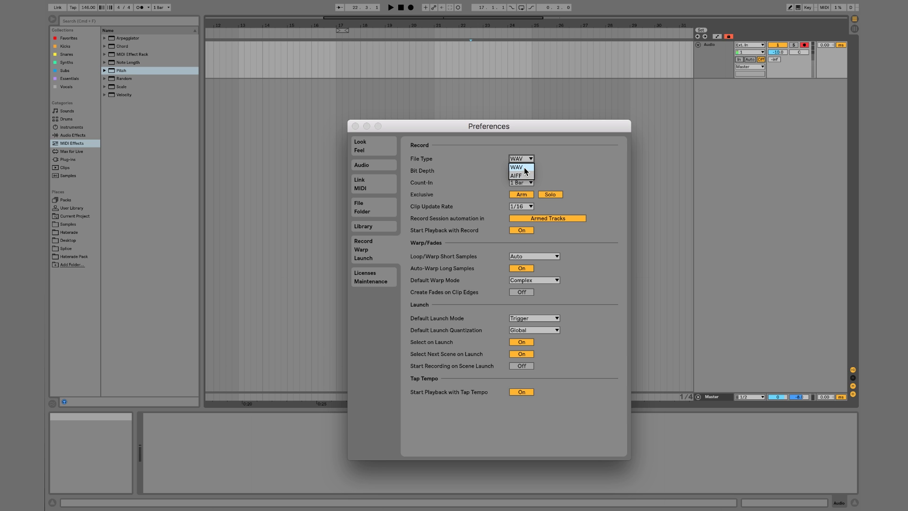
{"action": "left_click", "coordinate": [526, 171]}
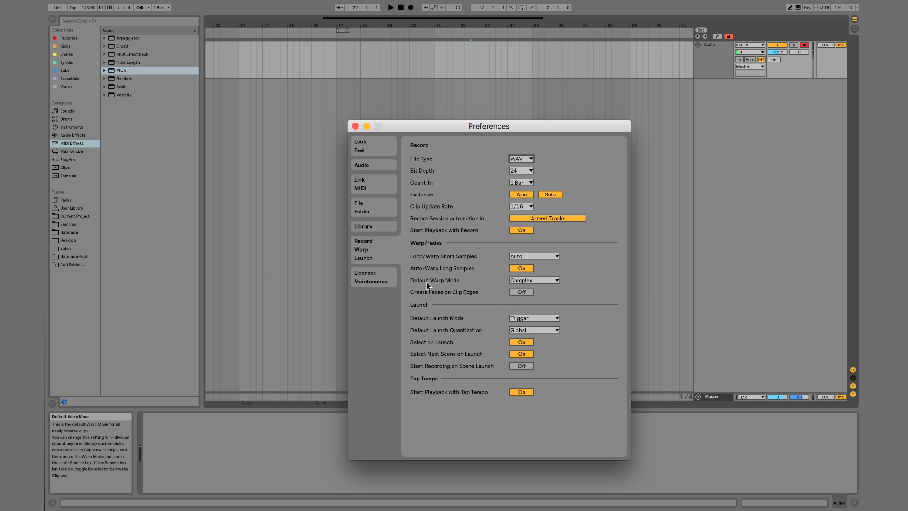
- Look through the Default Warp Mode choices and leave the mode at Complex
{"action": "left_click", "coordinate": [535, 282]}
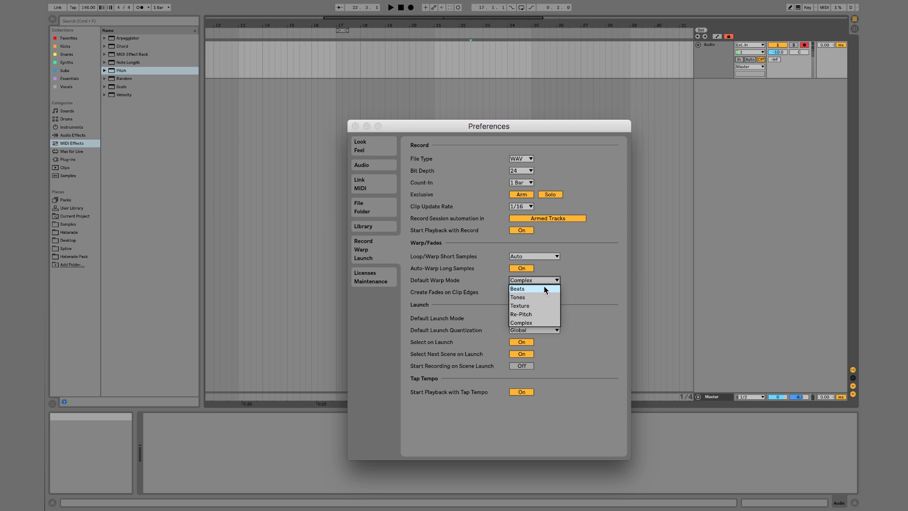
{"action": "left_click", "coordinate": [545, 282]}
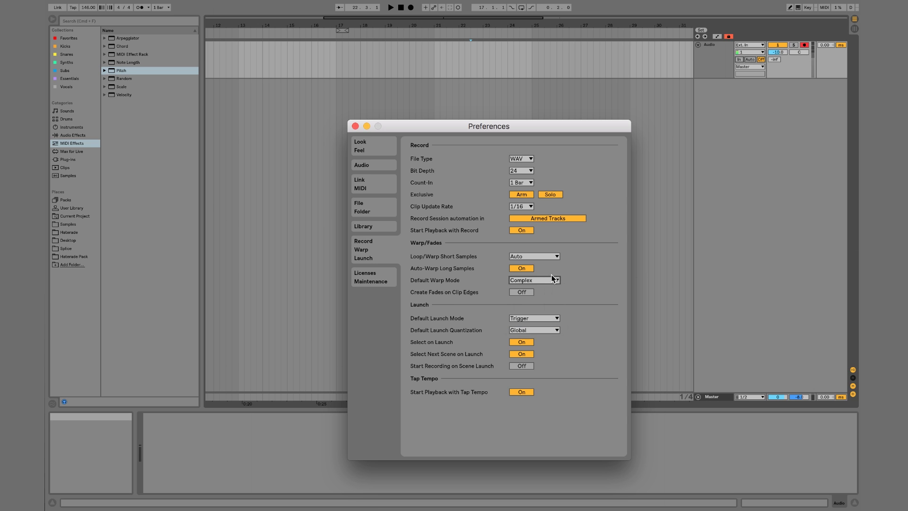
{"action": "left_click", "coordinate": [542, 279]}
{"action": "left_click", "coordinate": [543, 279]}
- Check the Licenses/Maintenance preferences, then return to the Look/Feel settings and reposition the Preferences window higher
{"action": "left_click", "coordinate": [375, 274]}
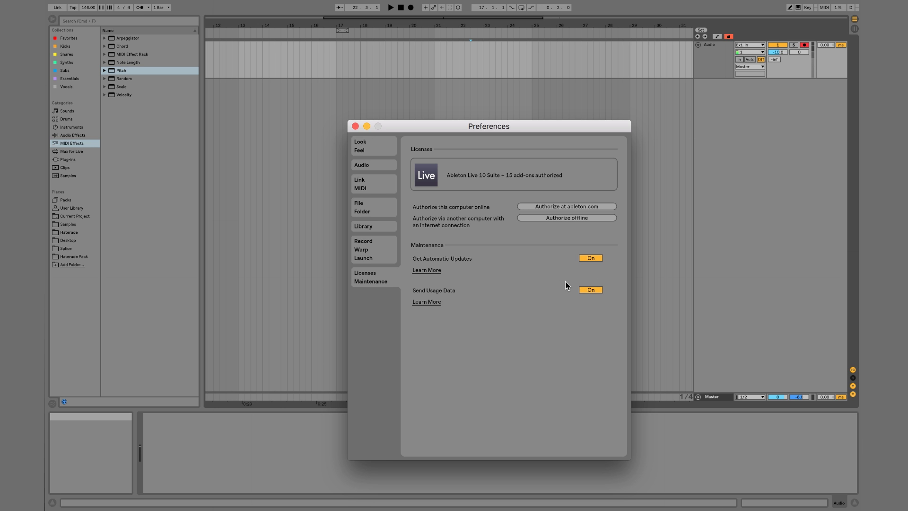
{"action": "left_click", "coordinate": [378, 149]}
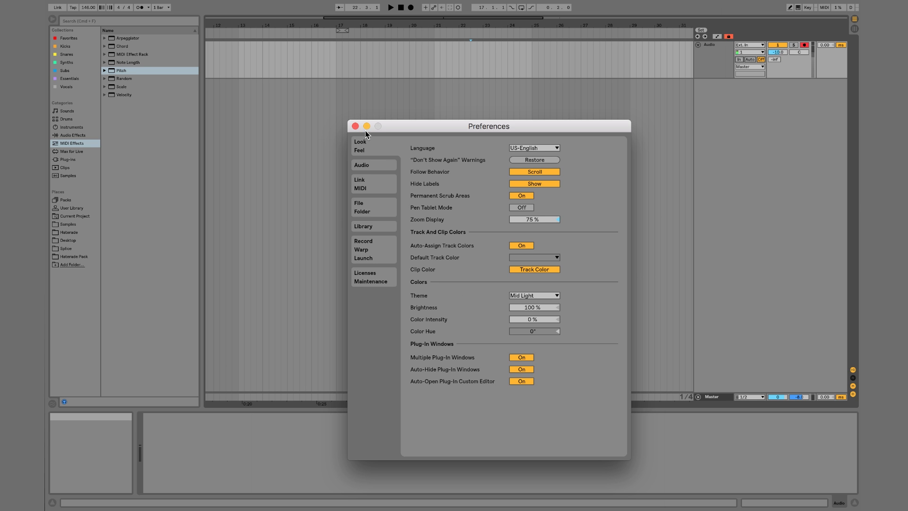
{"action": "left_click_drag", "start_coordinate": [393, 127], "coordinate": [377, 50]}
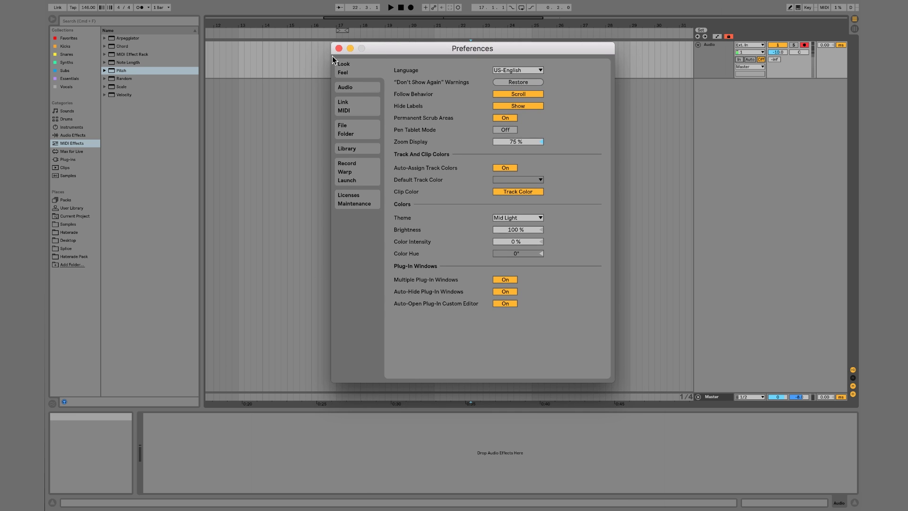